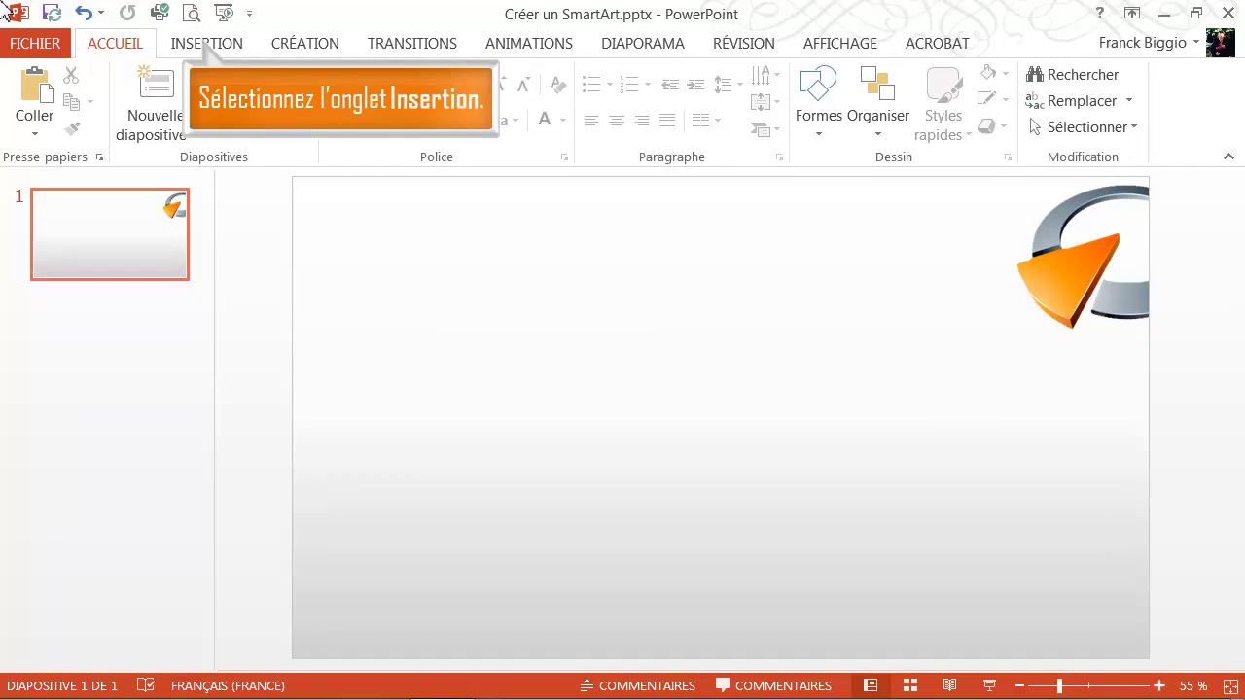
# Show the Insertion ribbon commands for the blank slide in Créer un SmartArt.pptx.
pyautogui.click(206, 47)
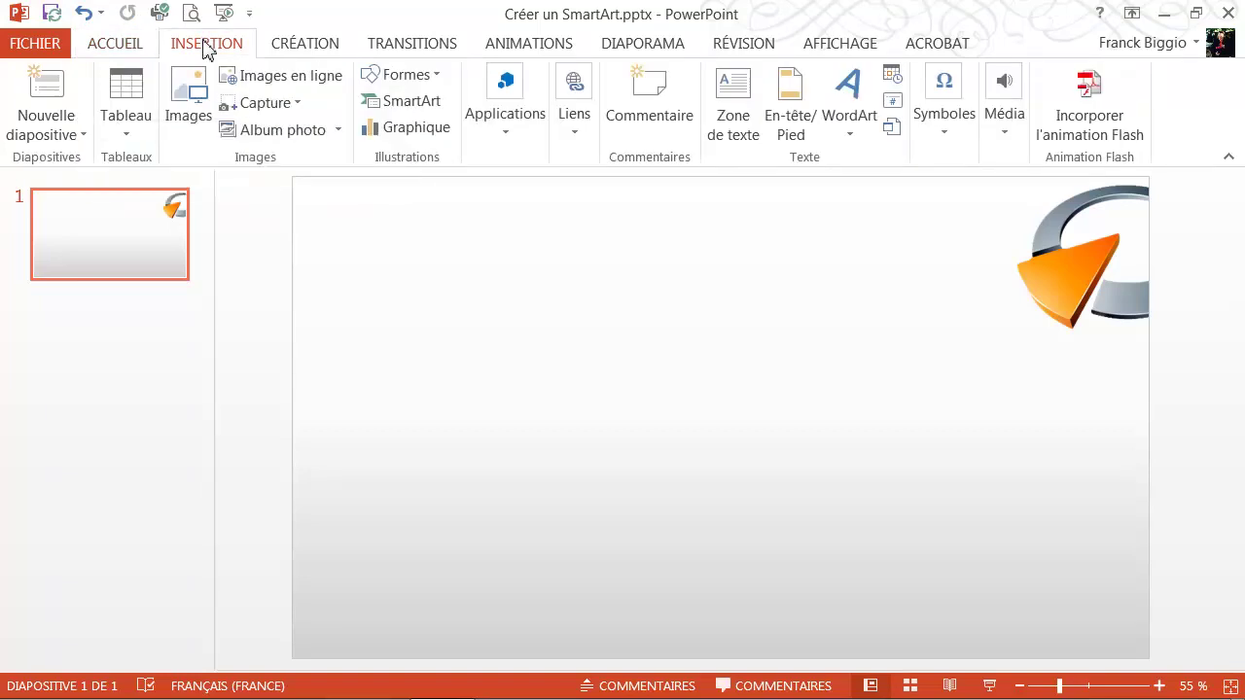
# Pick the Liste d'images avec bulles layout from the SmartArt Image category.
pyautogui.click(403, 103)
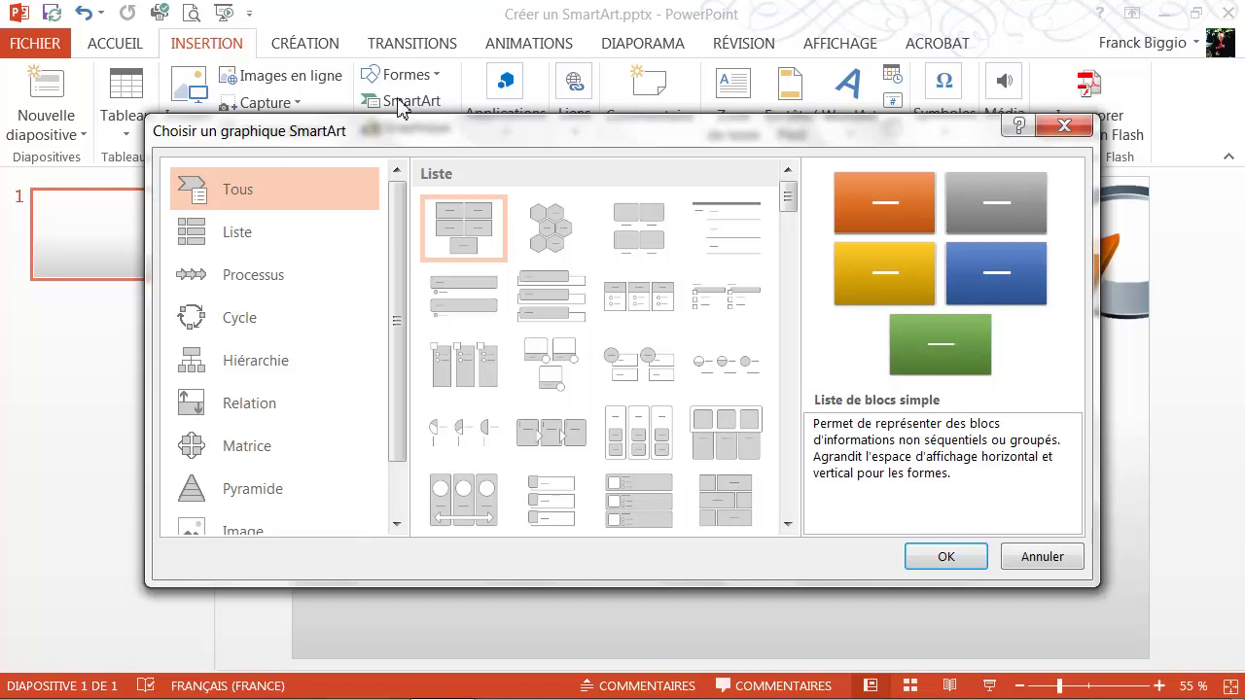
pyautogui.click(399, 499)
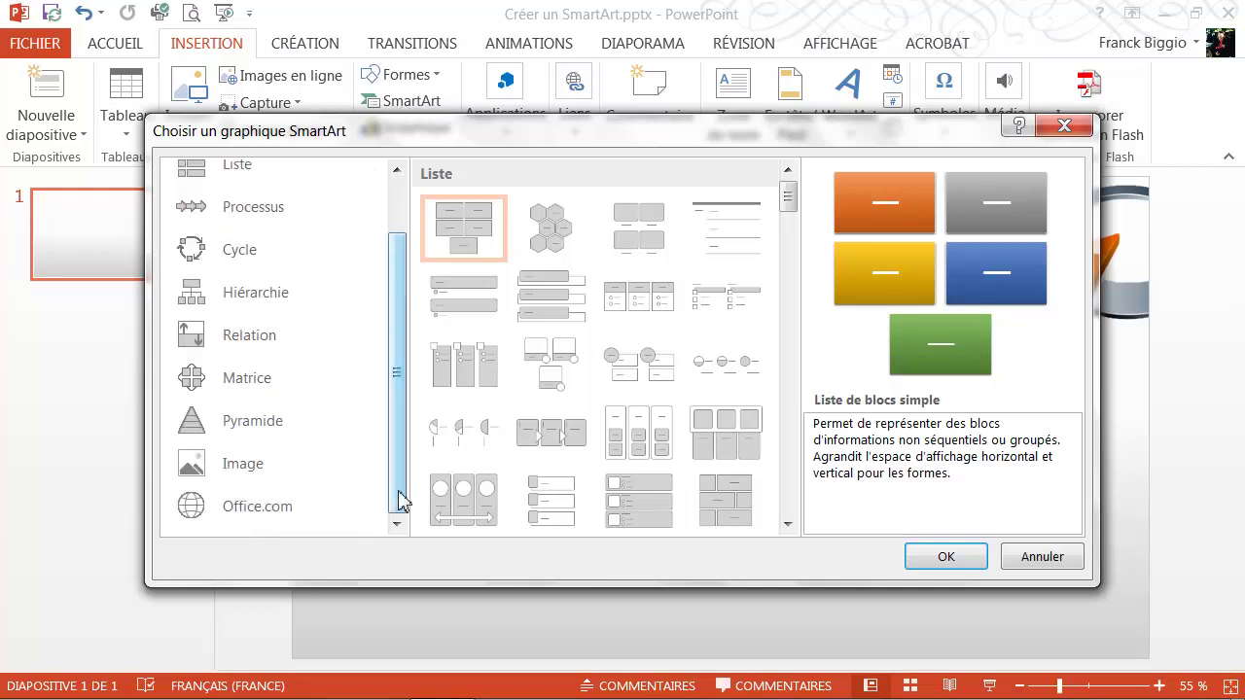
pyautogui.click(258, 469)
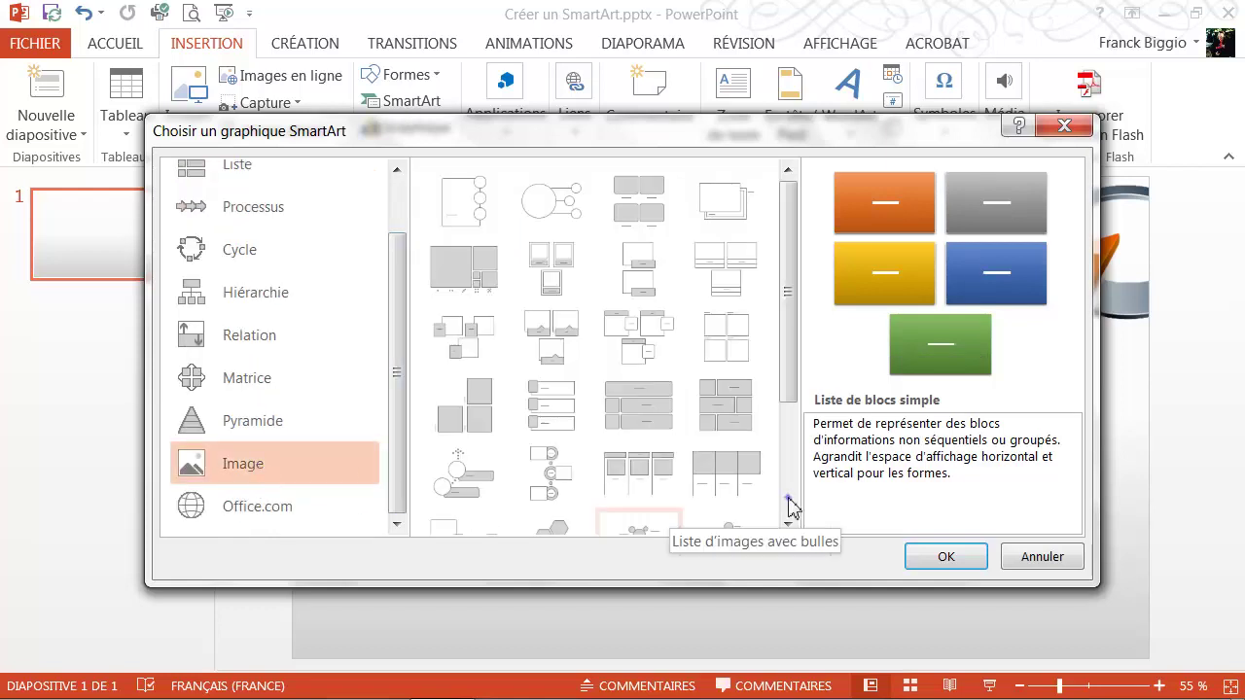
pyautogui.click(789, 500)
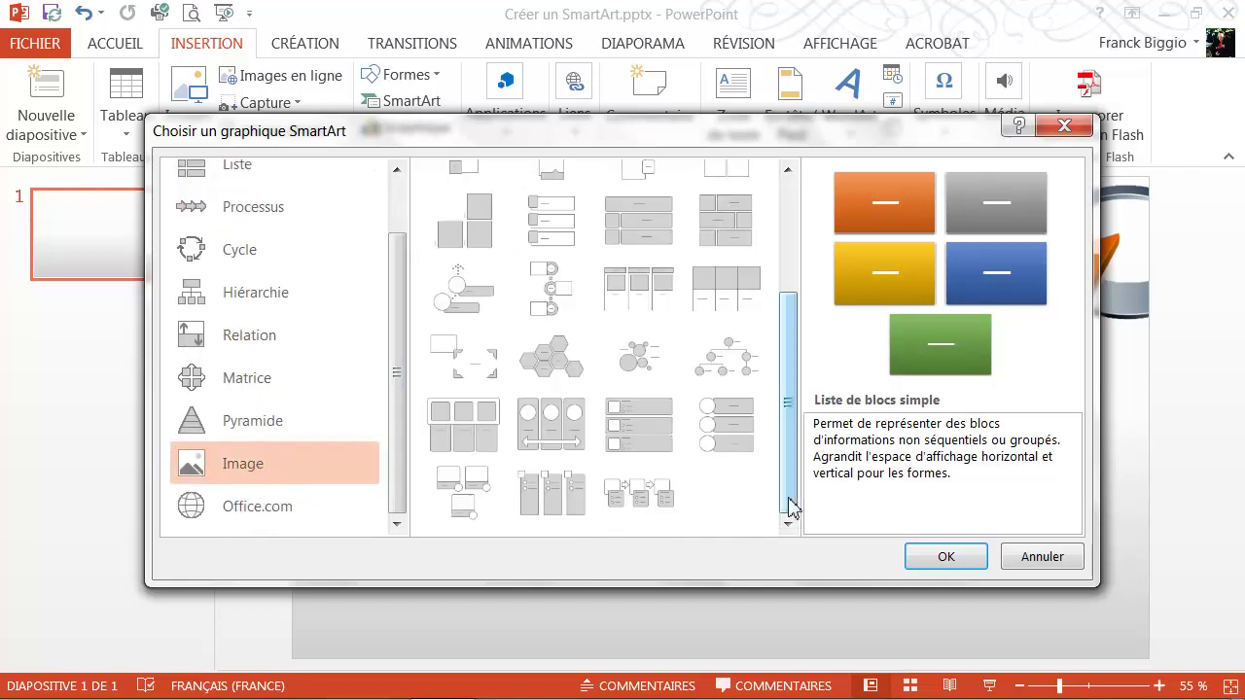
pyautogui.click(659, 363)
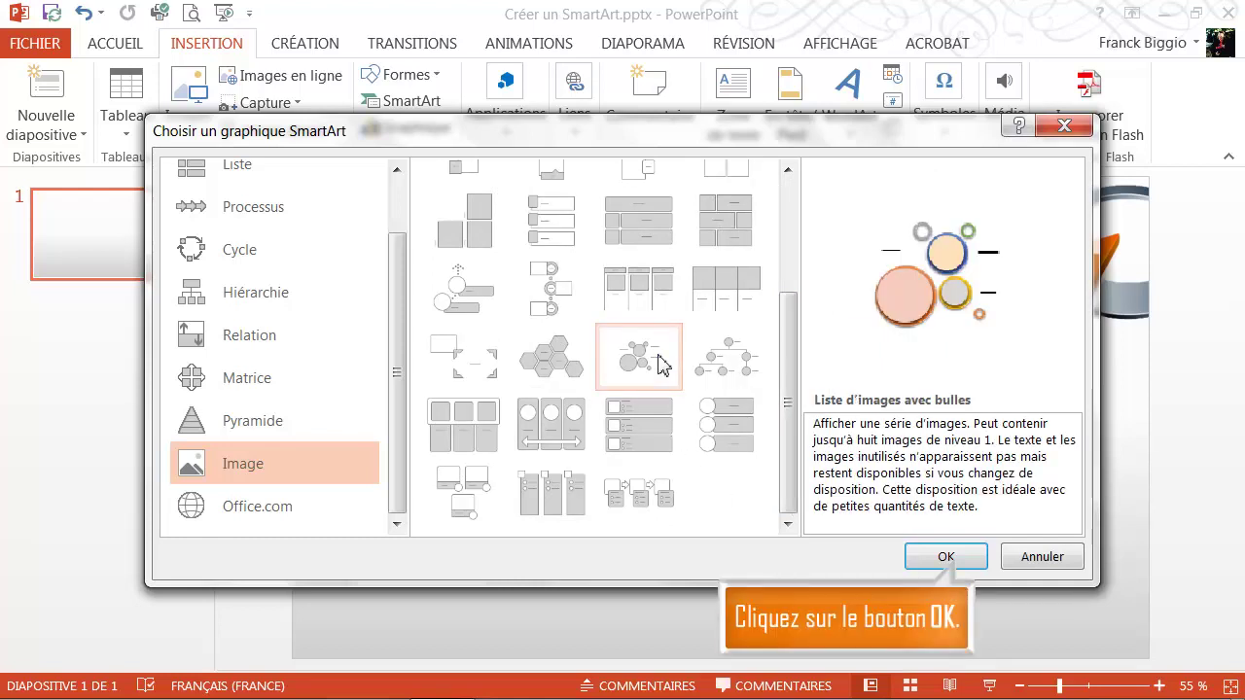
# Insert the bubble picture SmartArt and start adding a picture to its first bubble.
pyautogui.click(956, 559)
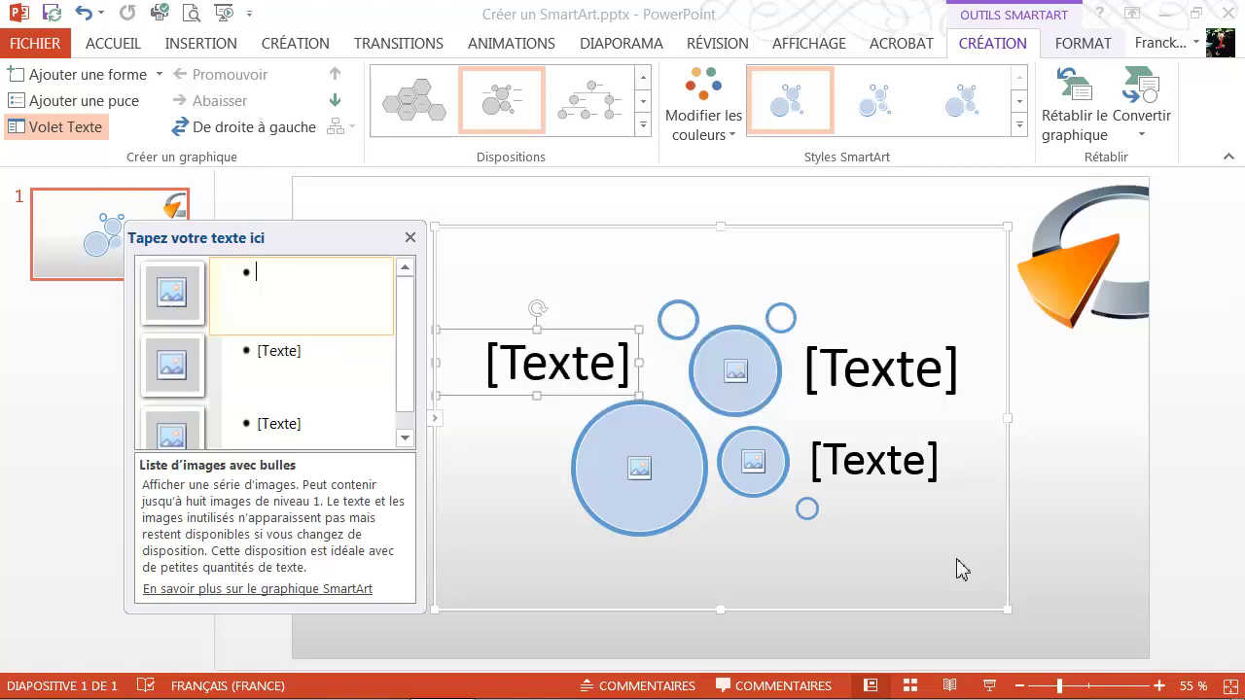
pyautogui.click(172, 305)
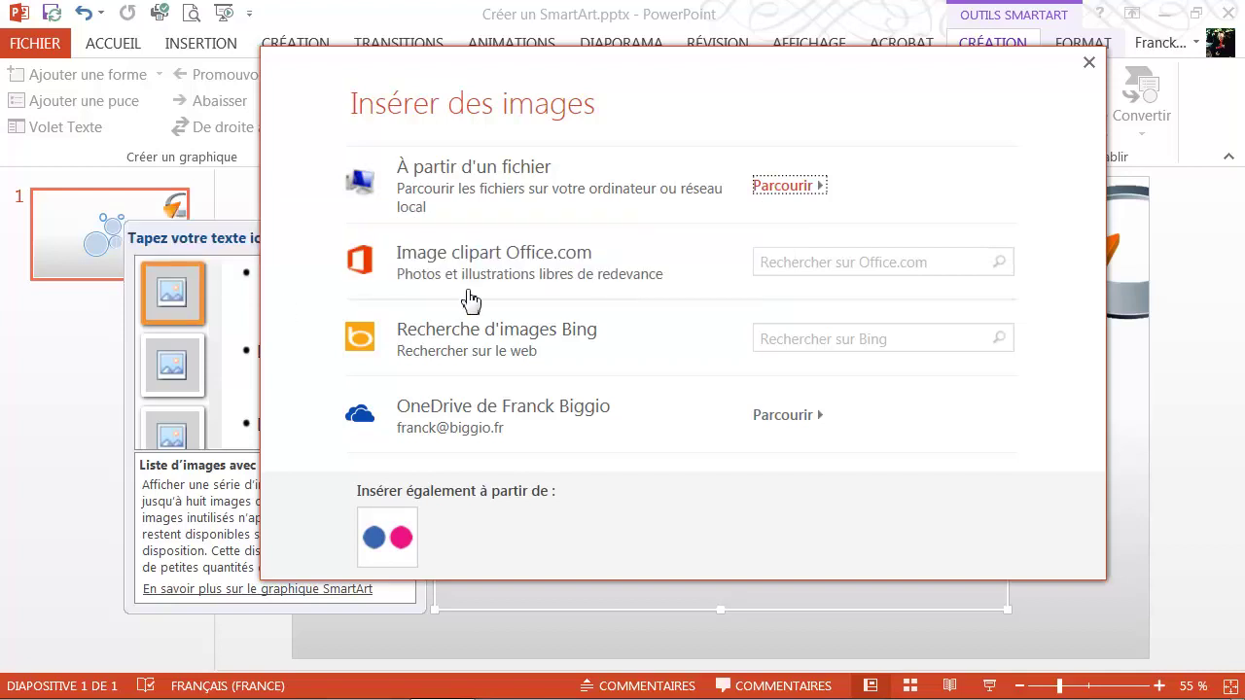
# Insert the coconut photo from the computer's files into the first bubble.
pyautogui.click(784, 185)
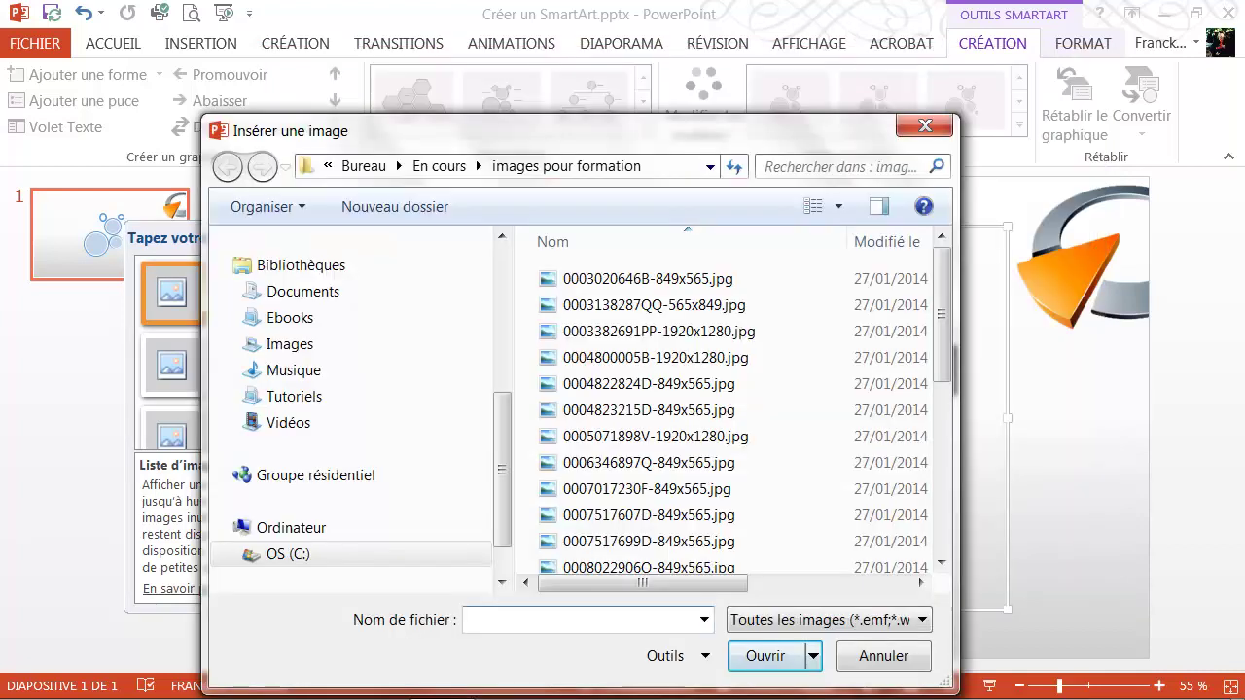
pyautogui.click(839, 207)
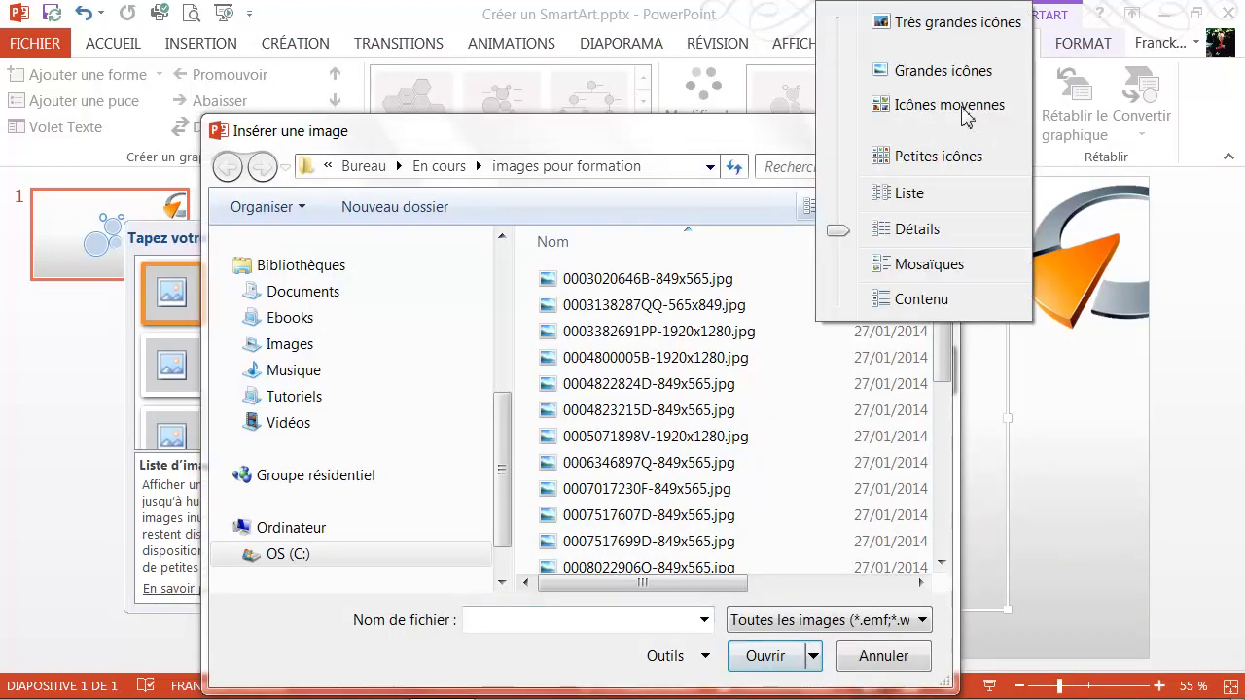
pyautogui.click(963, 70)
pyautogui.click(588, 319)
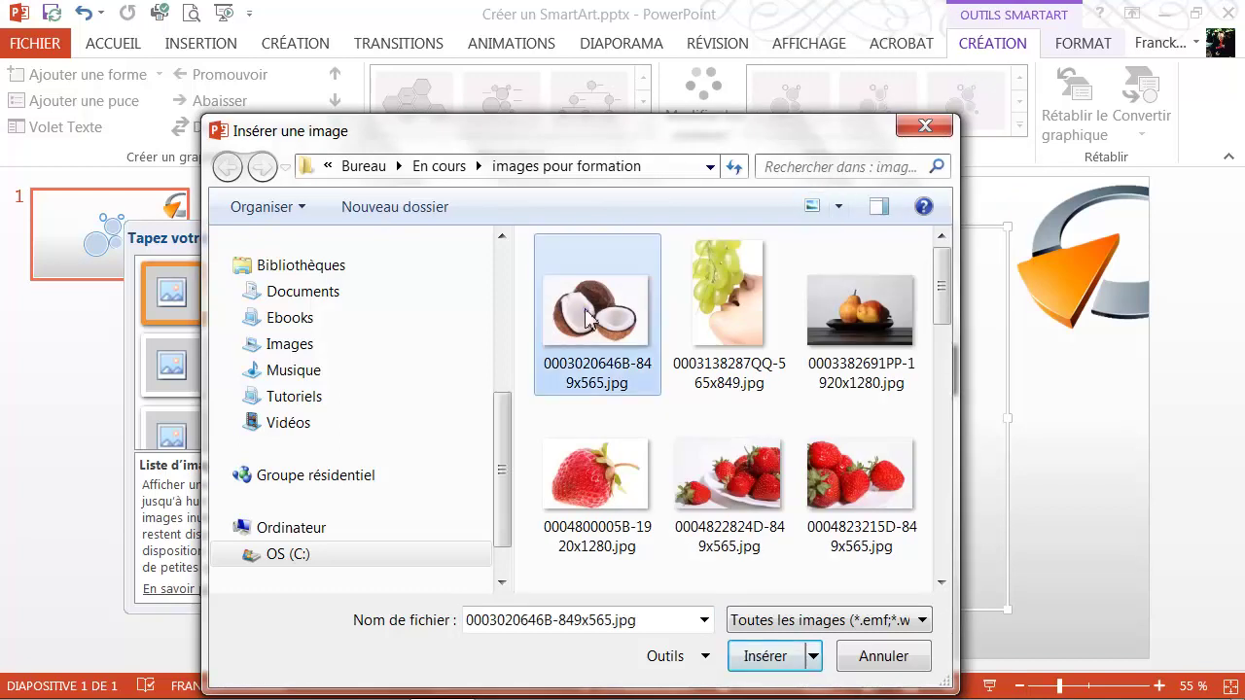
pyautogui.click(763, 657)
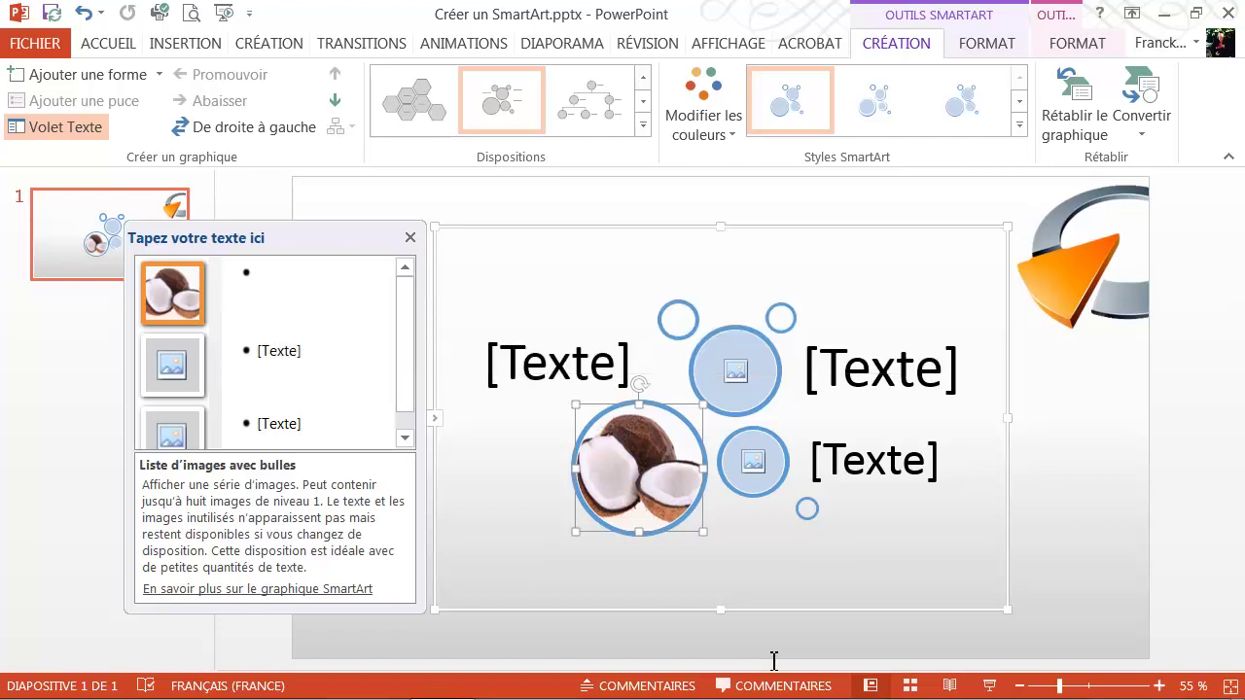
# Label the first bubble 'Noix de coco' and browse files for the second bubble's picture.
pyautogui.click(295, 279)
pyautogui.write('Noix de')
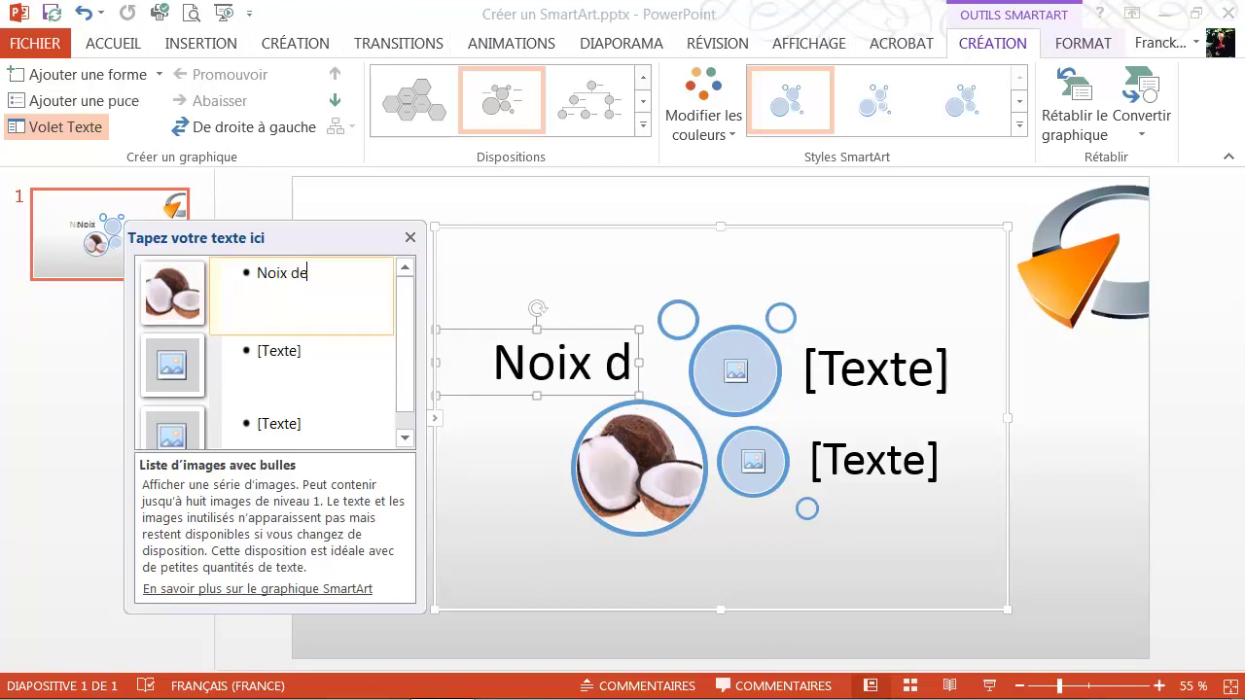
pyautogui.write(' coco')
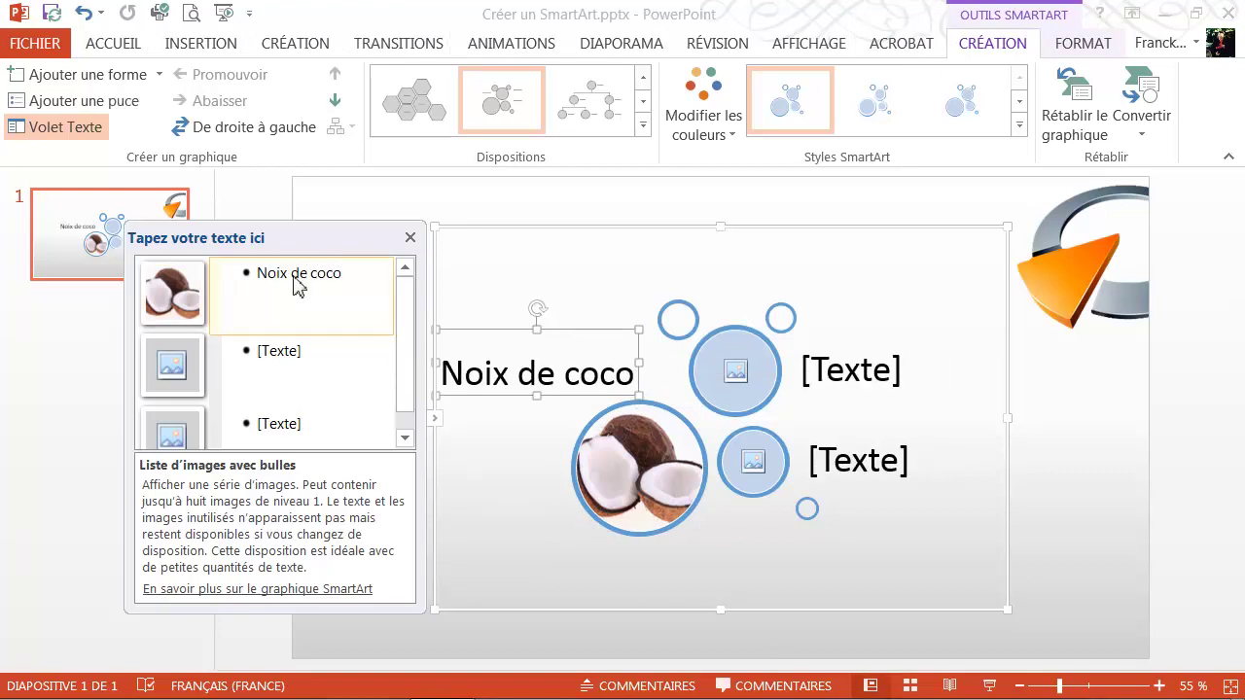
pyautogui.click(172, 368)
pyautogui.click(783, 193)
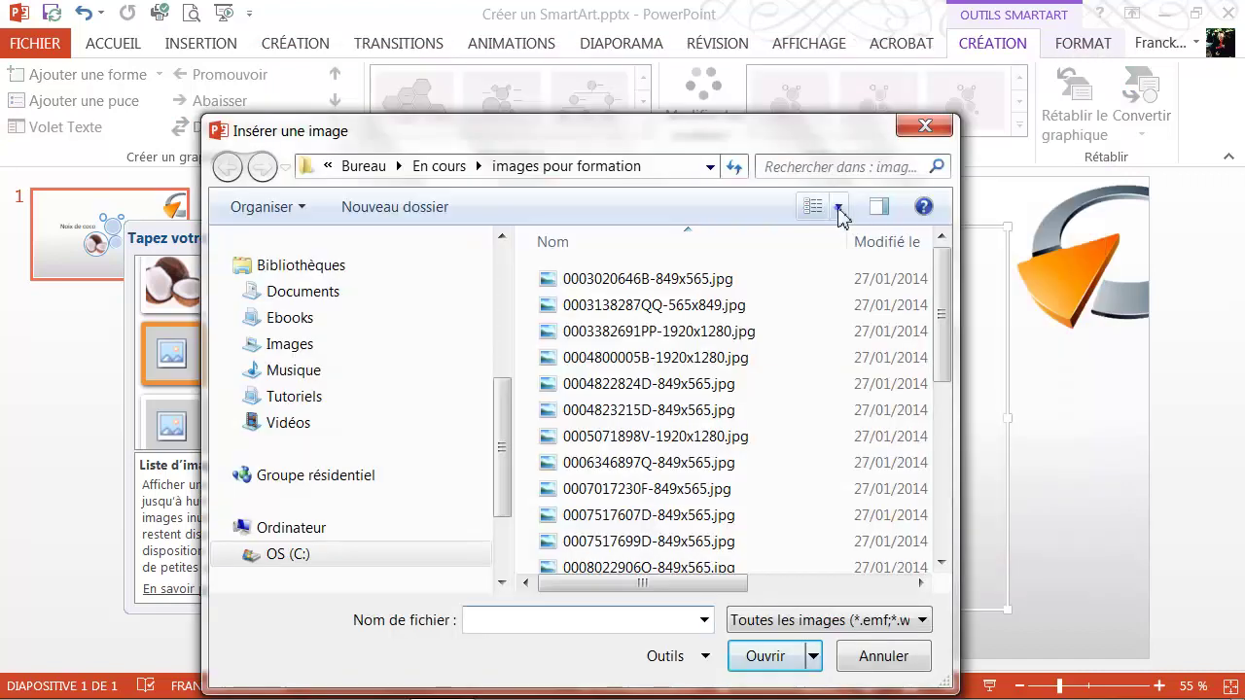
# Put the strawberry photo in the second bubble and label it 'Fraise'.
pyautogui.click(839, 209)
pyautogui.click(903, 72)
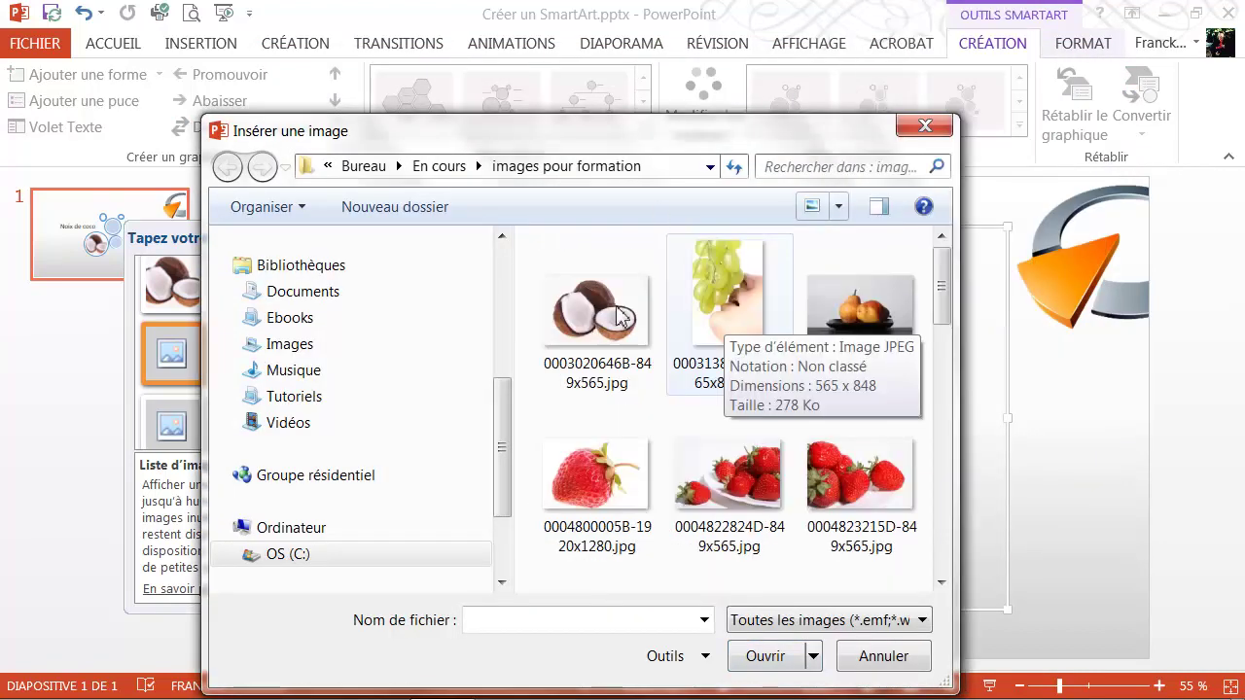
pyautogui.click(603, 487)
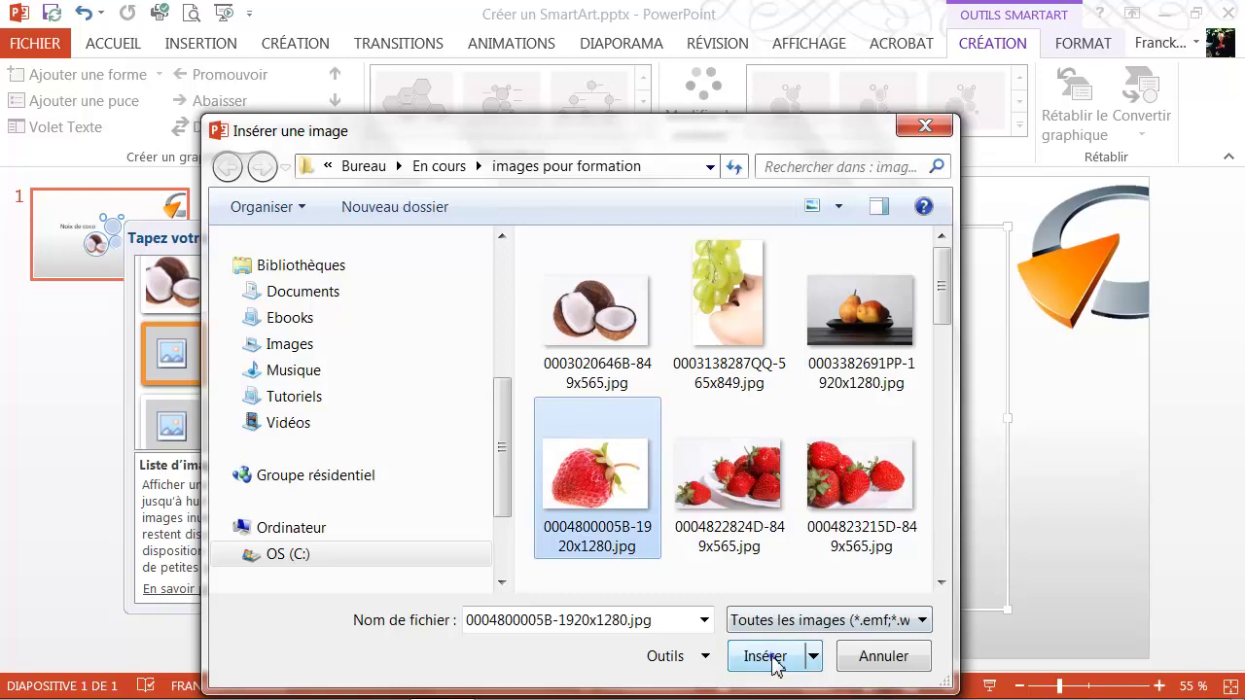
pyautogui.click(768, 656)
pyautogui.click(267, 352)
pyautogui.write('Fraise')
pyautogui.press('Down')
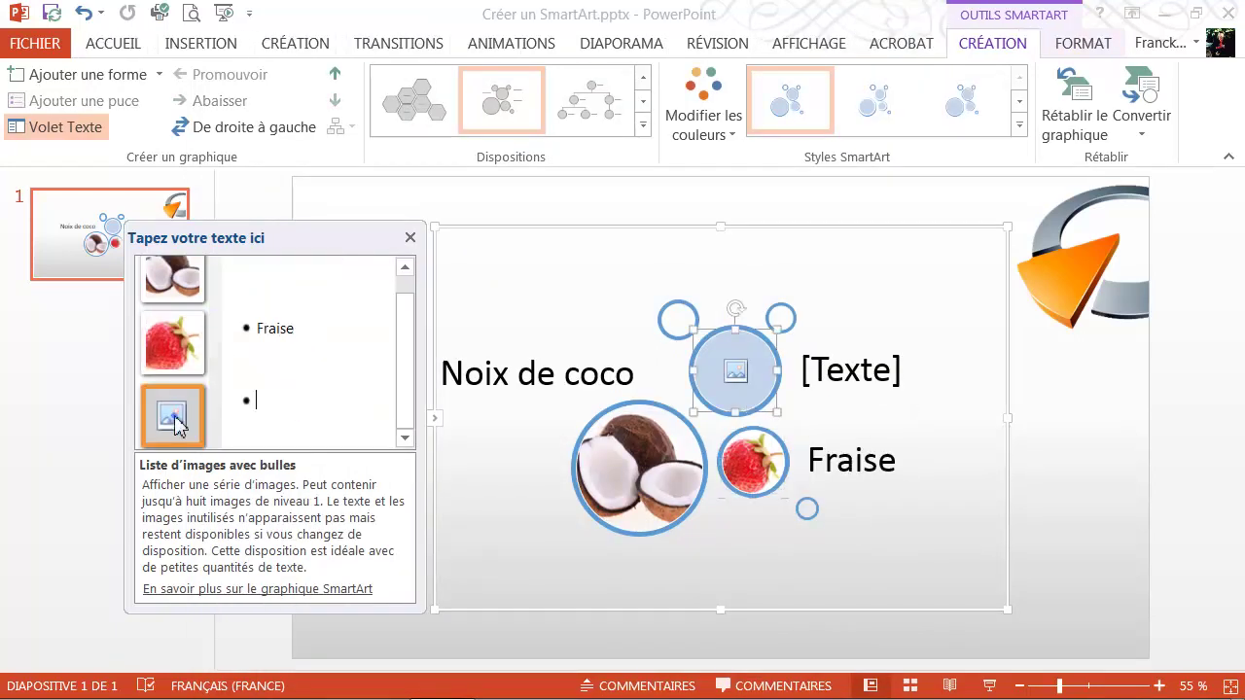
# Put the grape photo in the third bubble and label it 'raisin'.
pyautogui.click(175, 420)
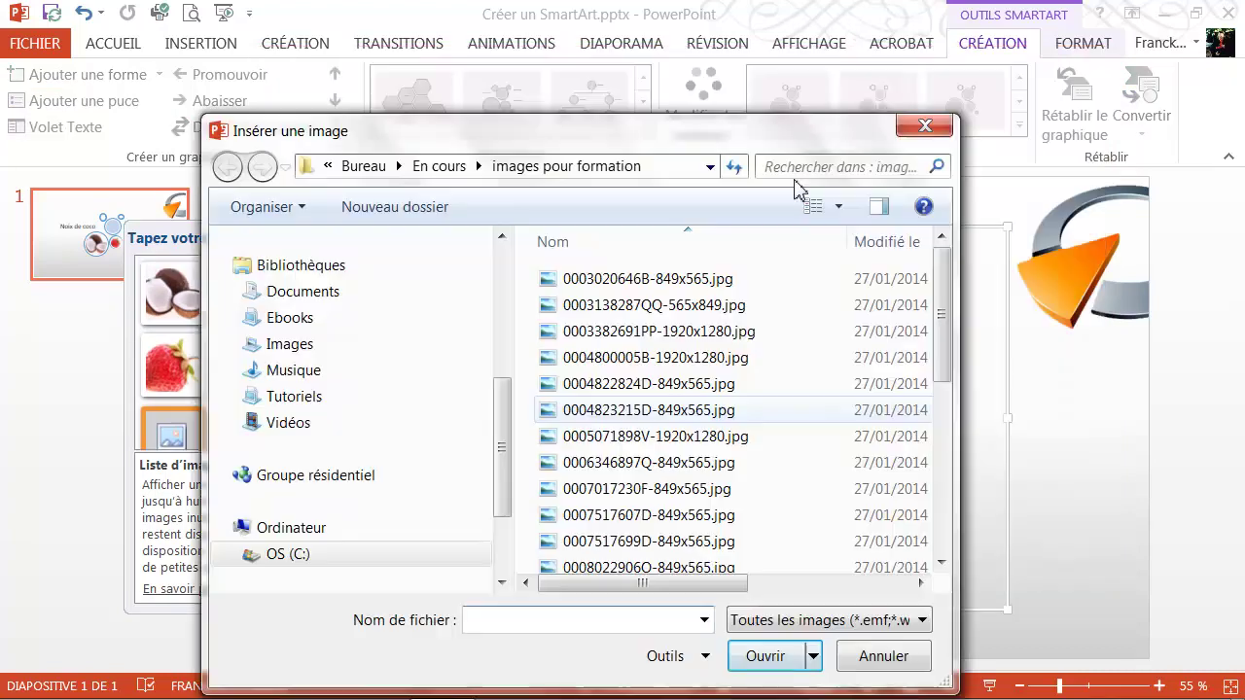
pyautogui.click(840, 207)
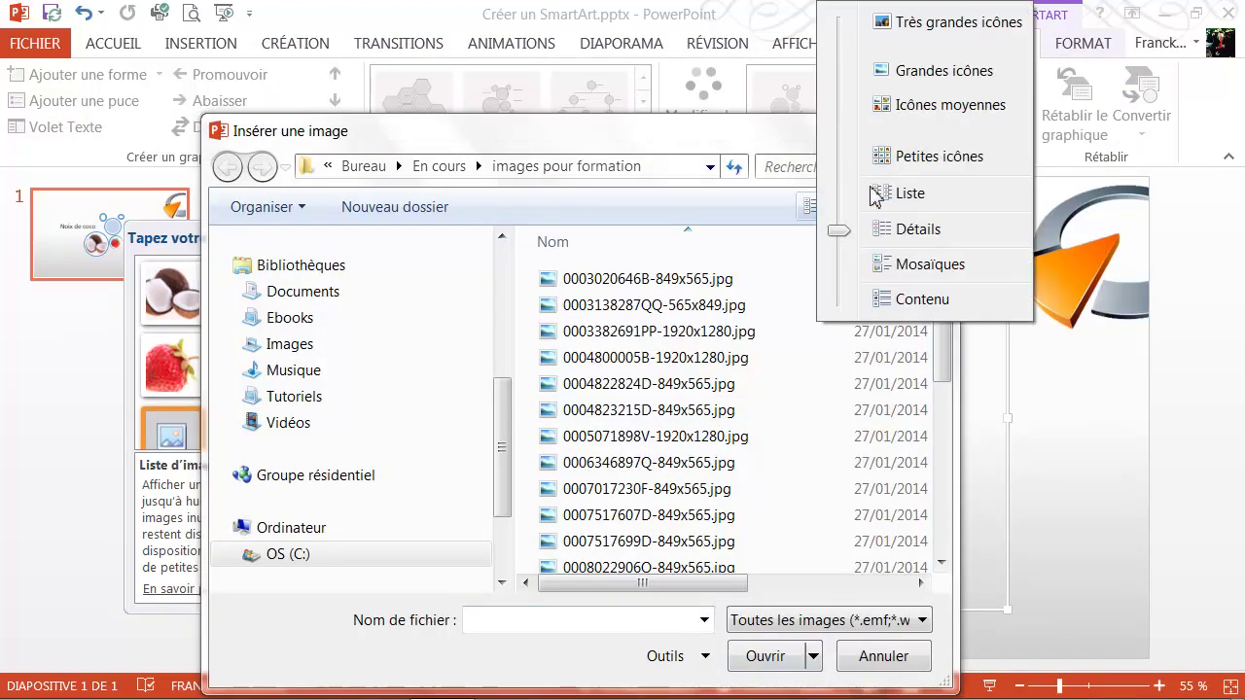
pyautogui.click(909, 72)
pyautogui.click(945, 511)
pyautogui.click(749, 310)
pyautogui.click(765, 656)
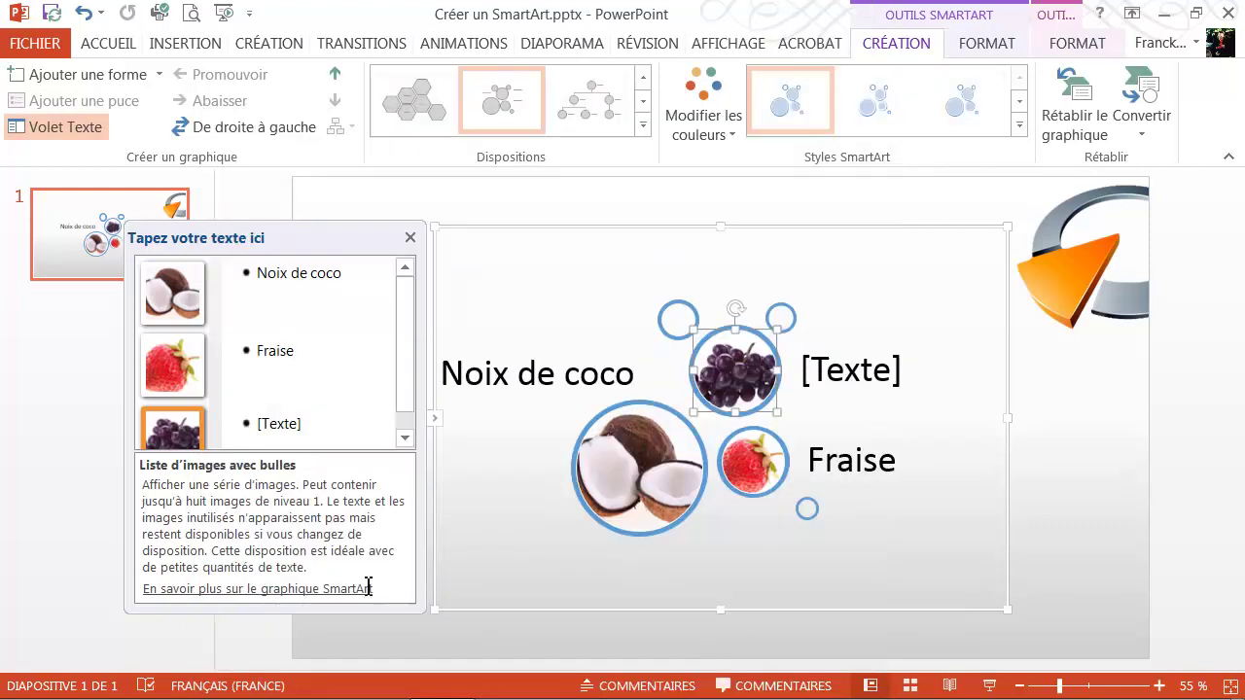
pyautogui.click(265, 419)
pyautogui.write('raisin')
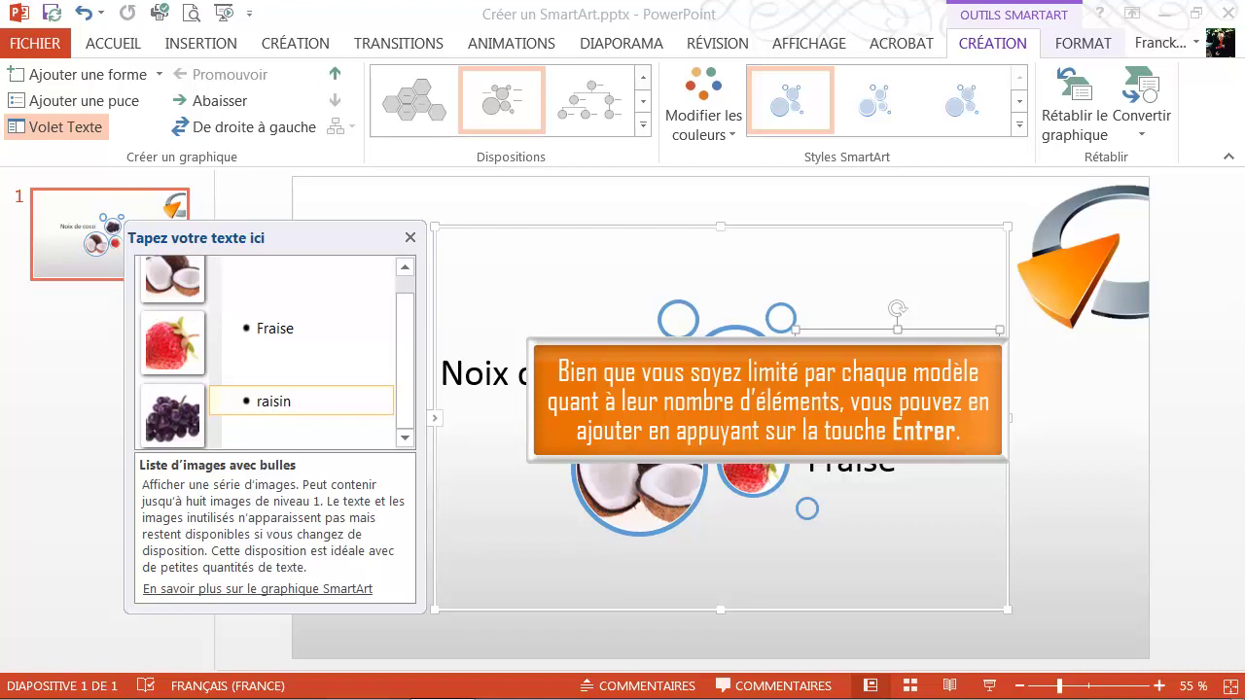
# Add a fourth bubble holding the apricot photo, labelled 'abricot'.
pyautogui.press('Return')
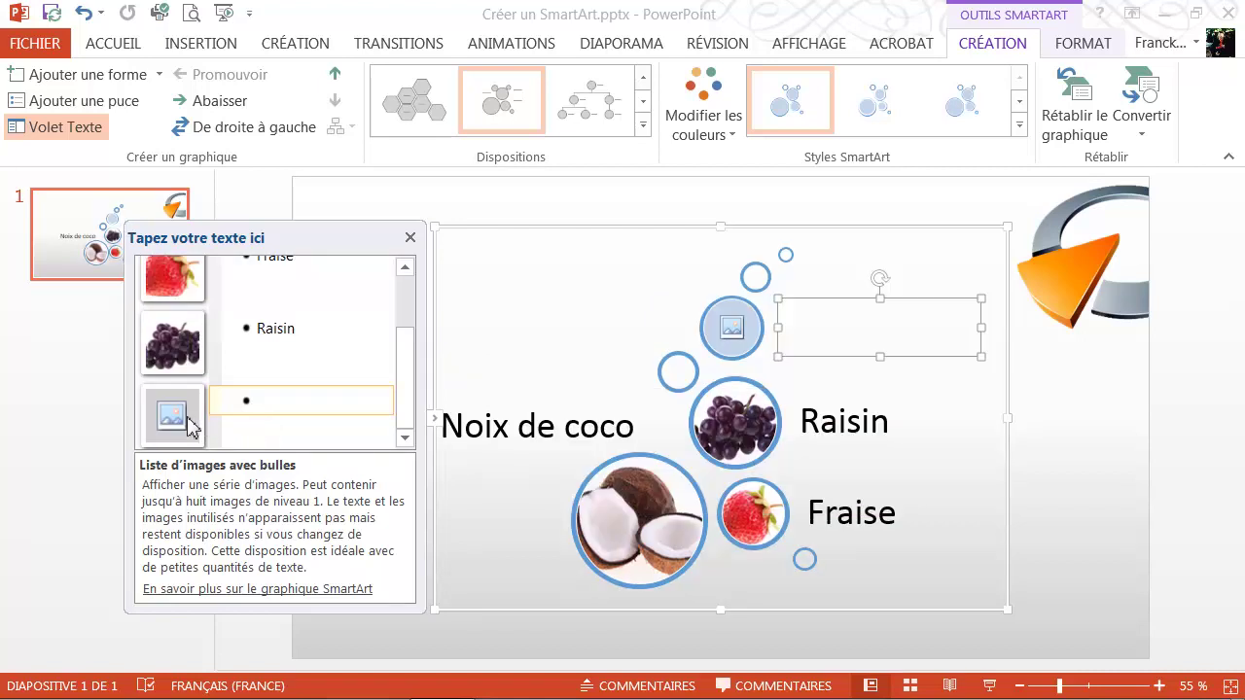
pyautogui.click(177, 418)
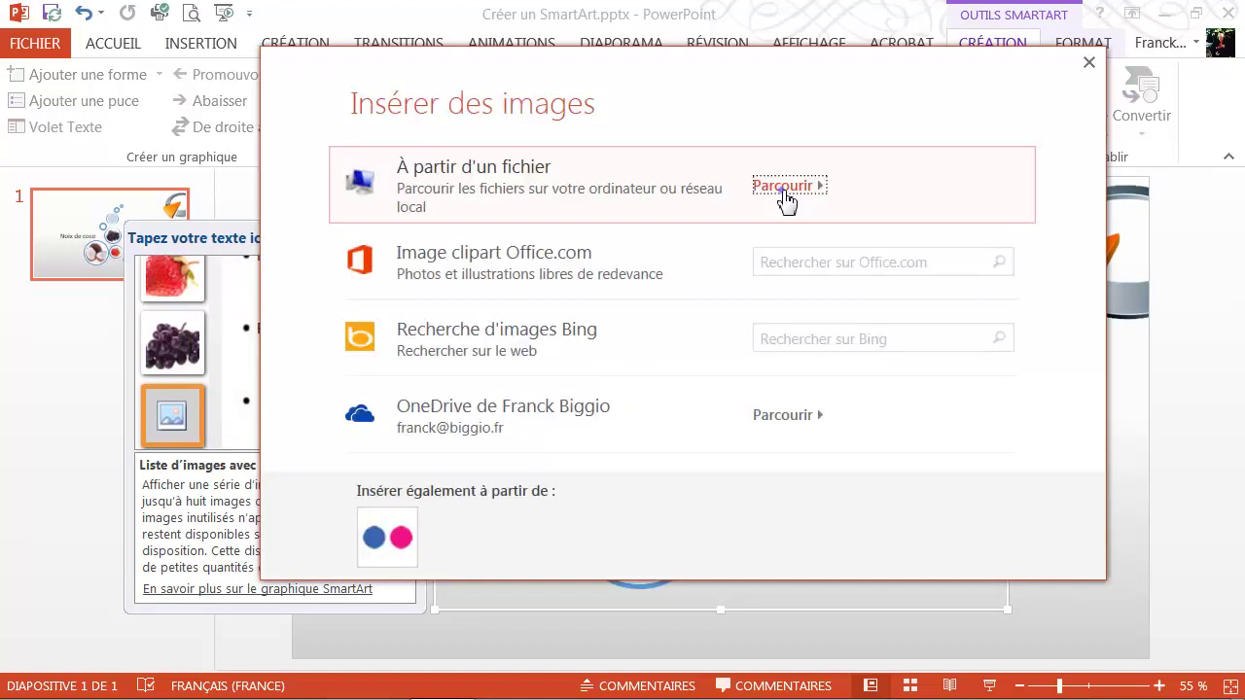
pyautogui.click(786, 202)
pyautogui.click(835, 206)
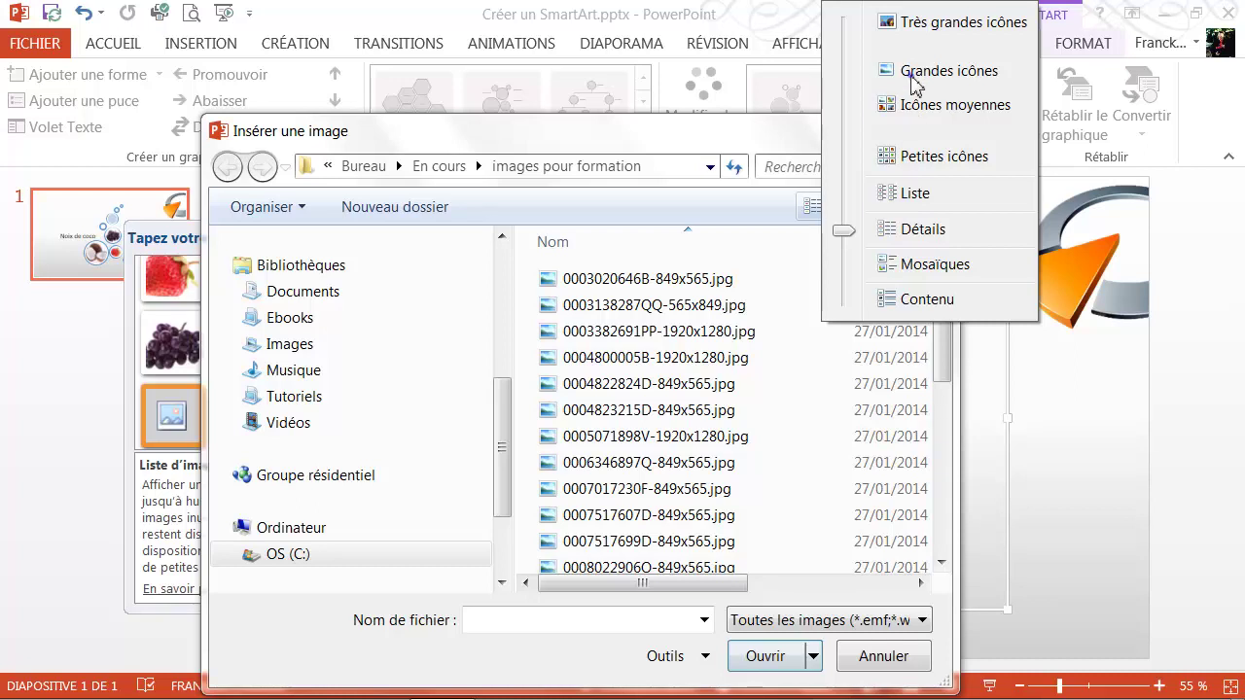
pyautogui.click(914, 74)
pyautogui.click(942, 529)
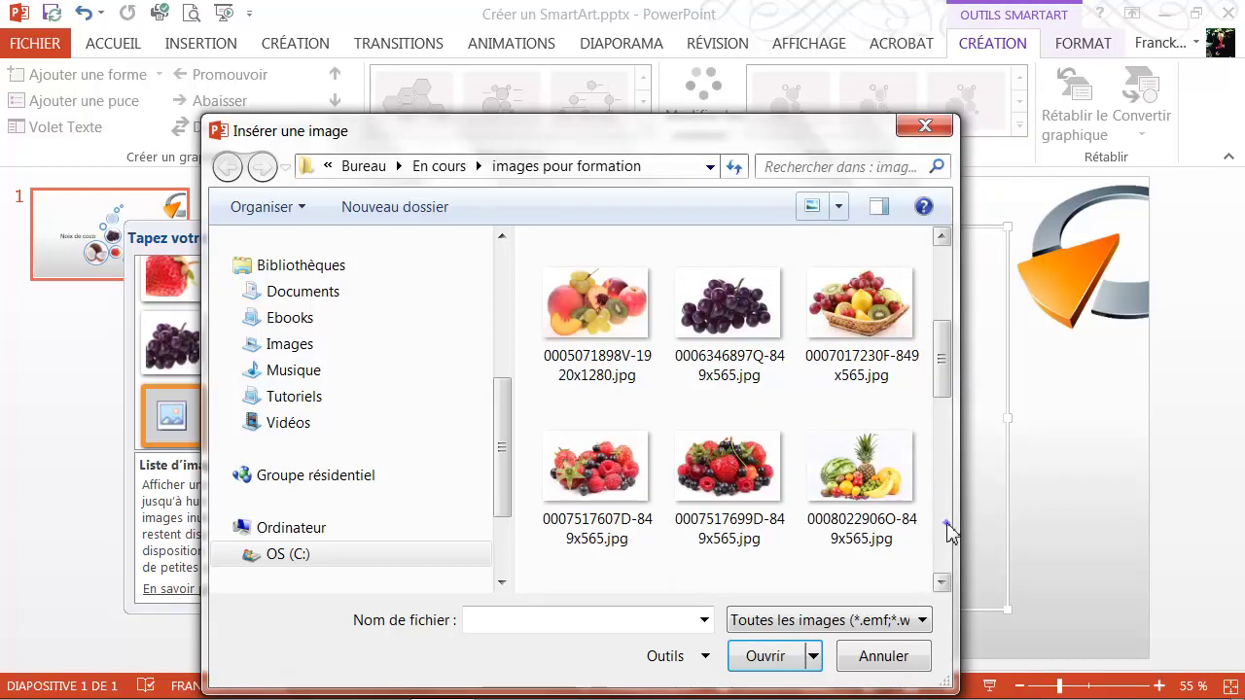
pyautogui.click(949, 530)
pyautogui.click(634, 316)
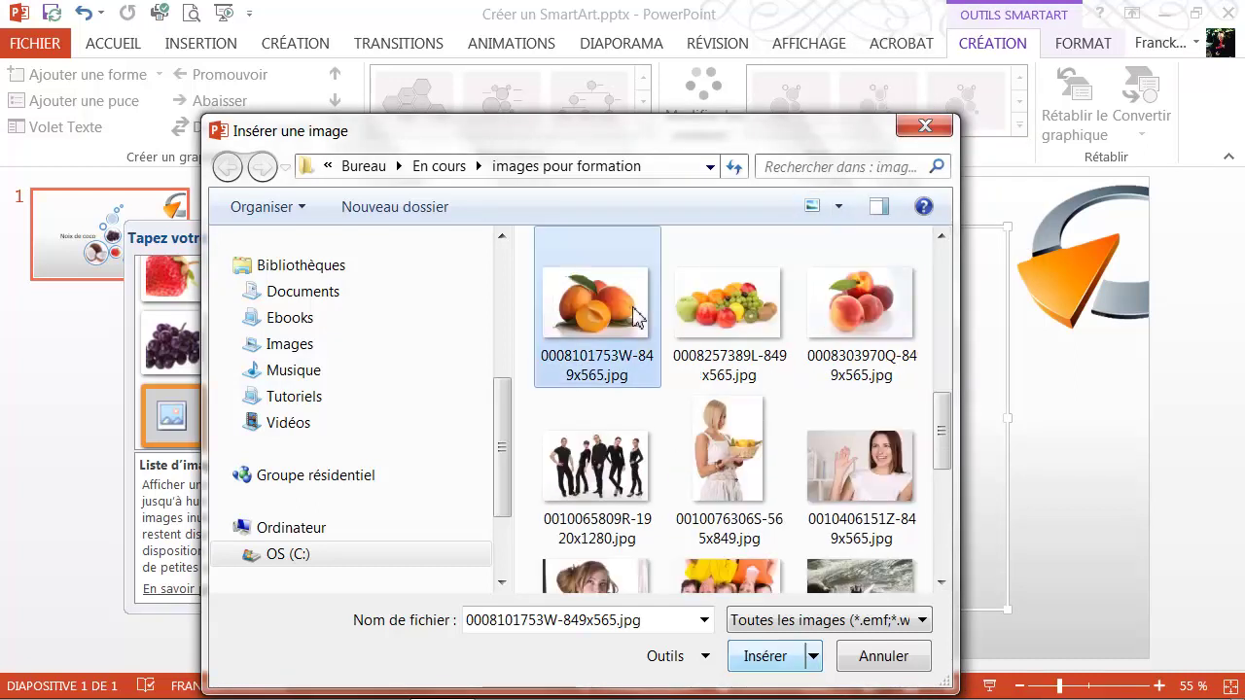
pyautogui.click(765, 657)
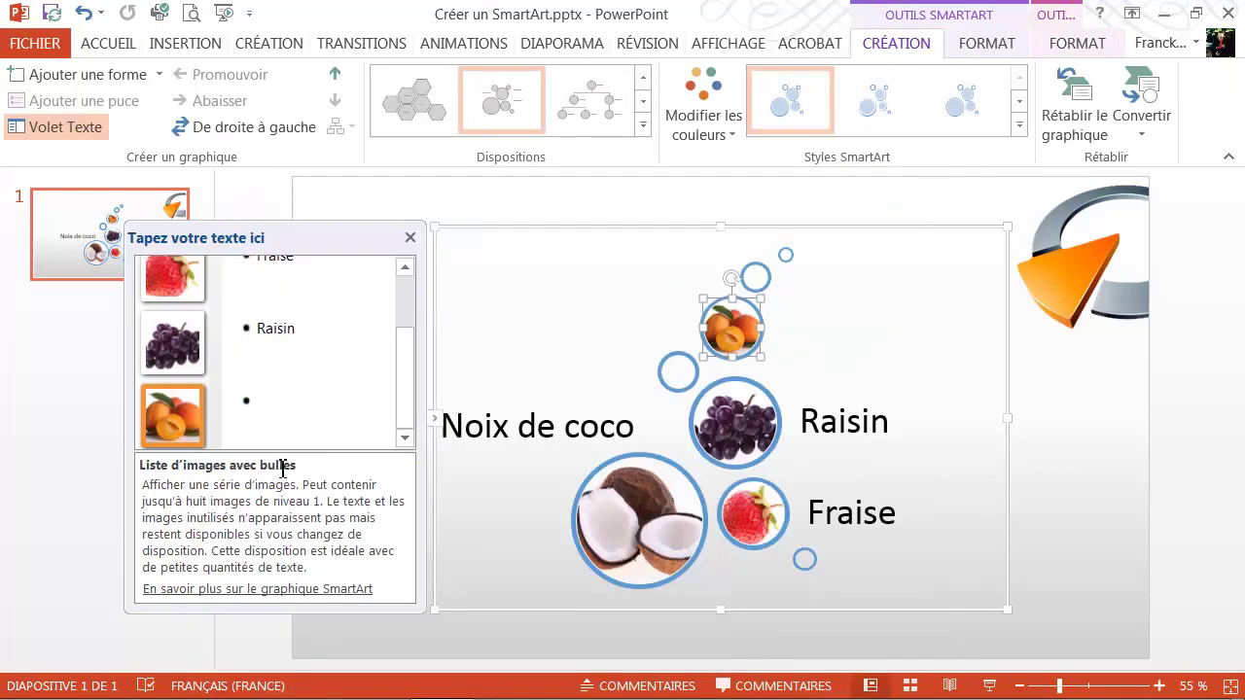
pyautogui.write('abricot')
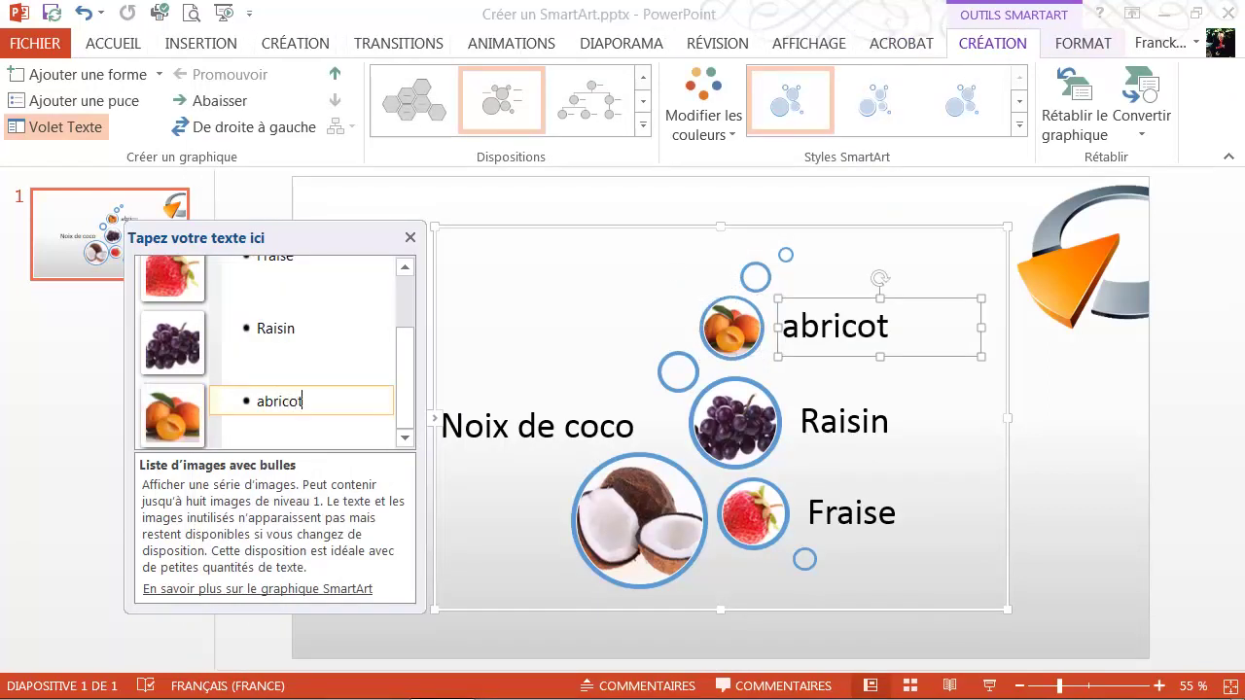
pyautogui.click(1114, 471)
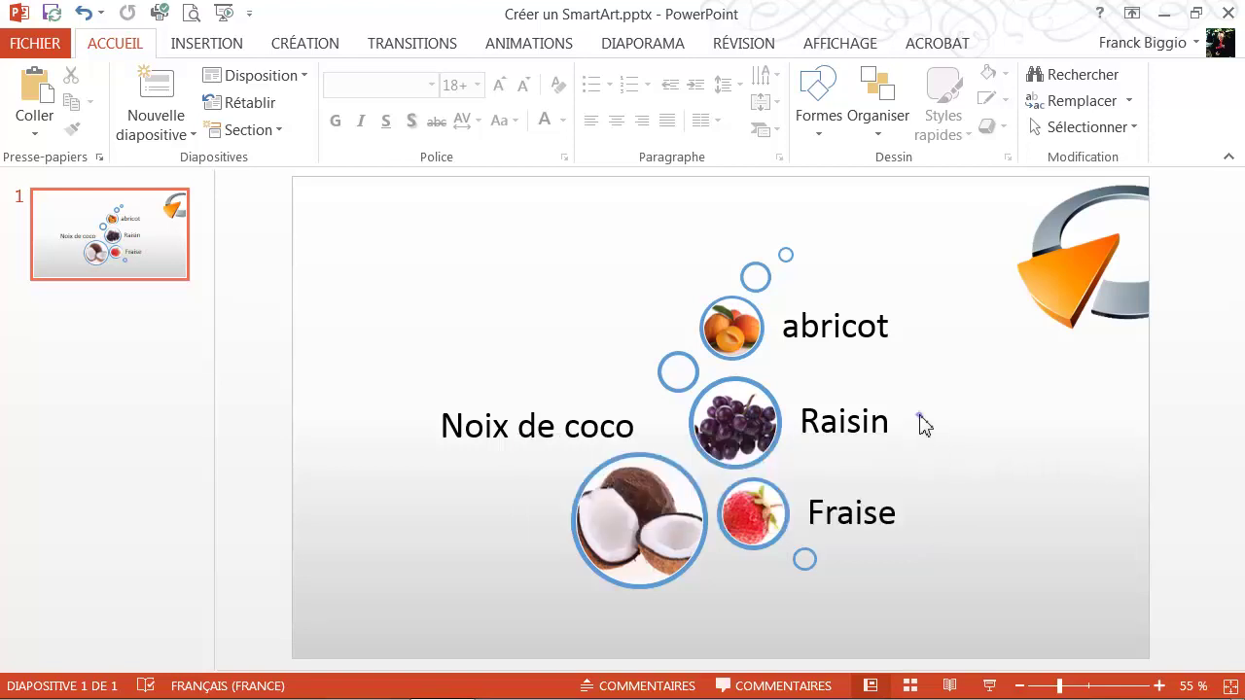
# Hide the text pane, shrink the SmartArt slightly and move it lower and left.
pyautogui.click(922, 425)
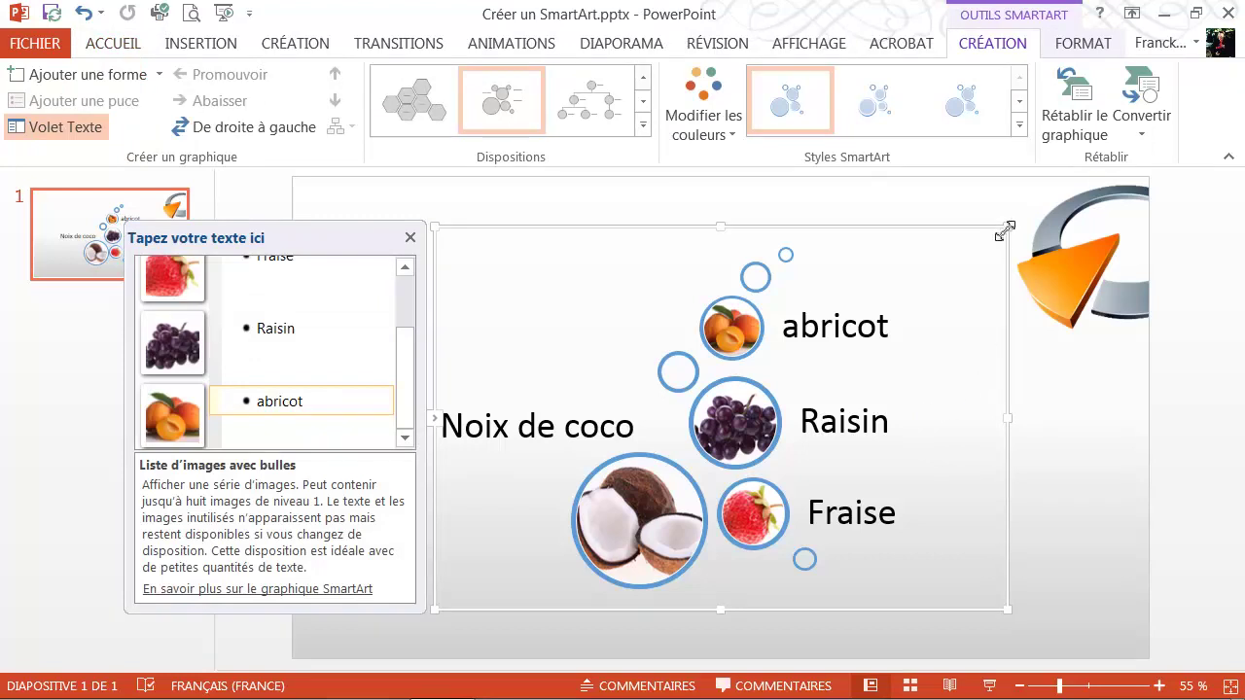
pyautogui.click(410, 237)
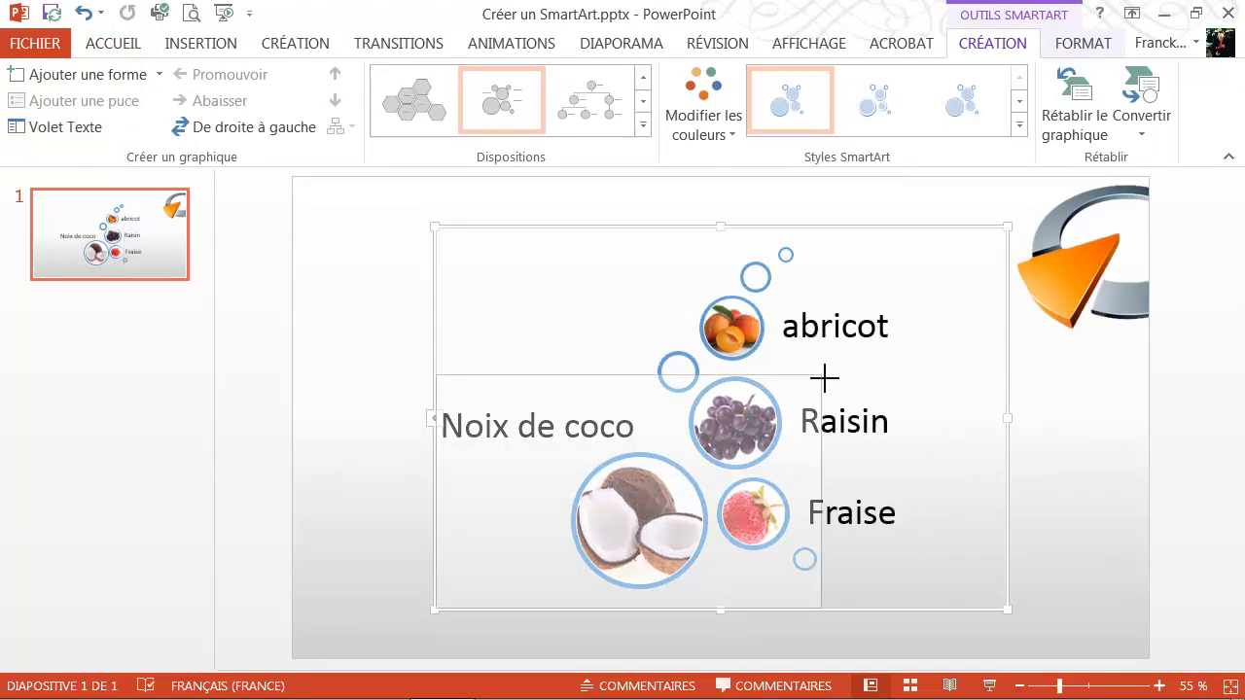
pyautogui.moveTo(824, 379)
pyautogui.mouseDown()
pyautogui.moveTo(801, 420)
pyautogui.moveTo(820, 383)
pyautogui.mouseUp()
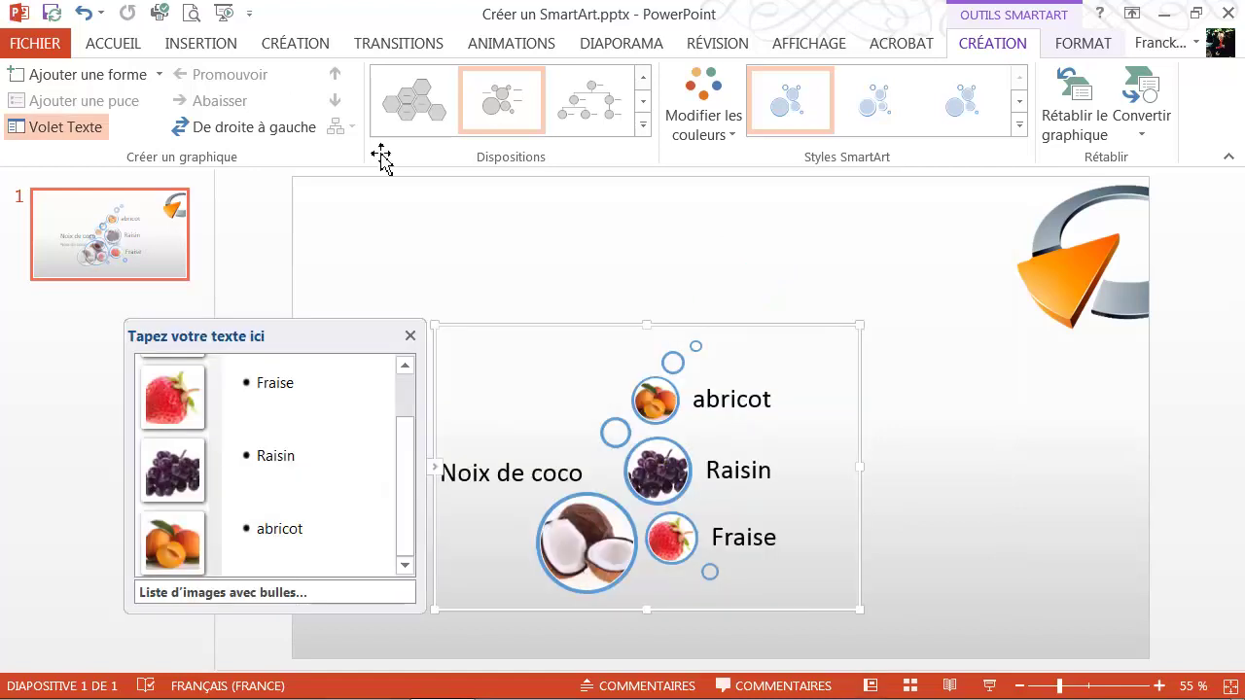
pyautogui.moveTo(506, 613); pyautogui.dragTo(395, 636)
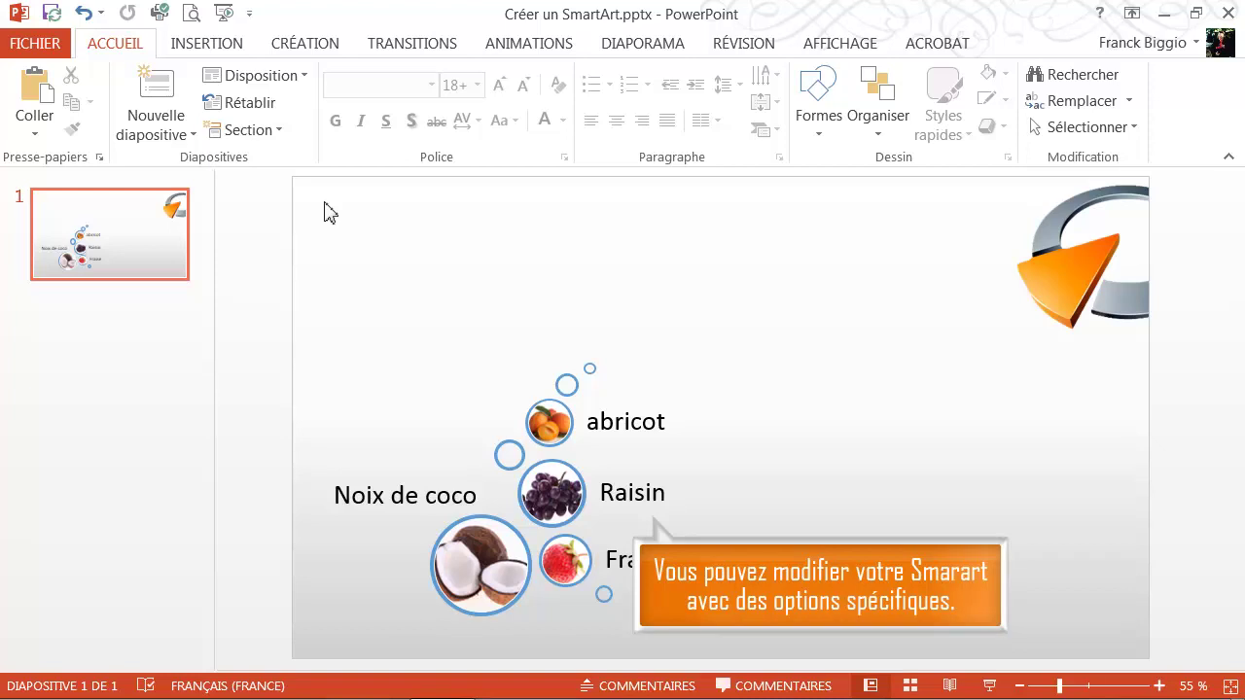
# Recolour the bubbles with a multicolour En couleur scheme of yellow, green and blue.
pyautogui.click(659, 530)
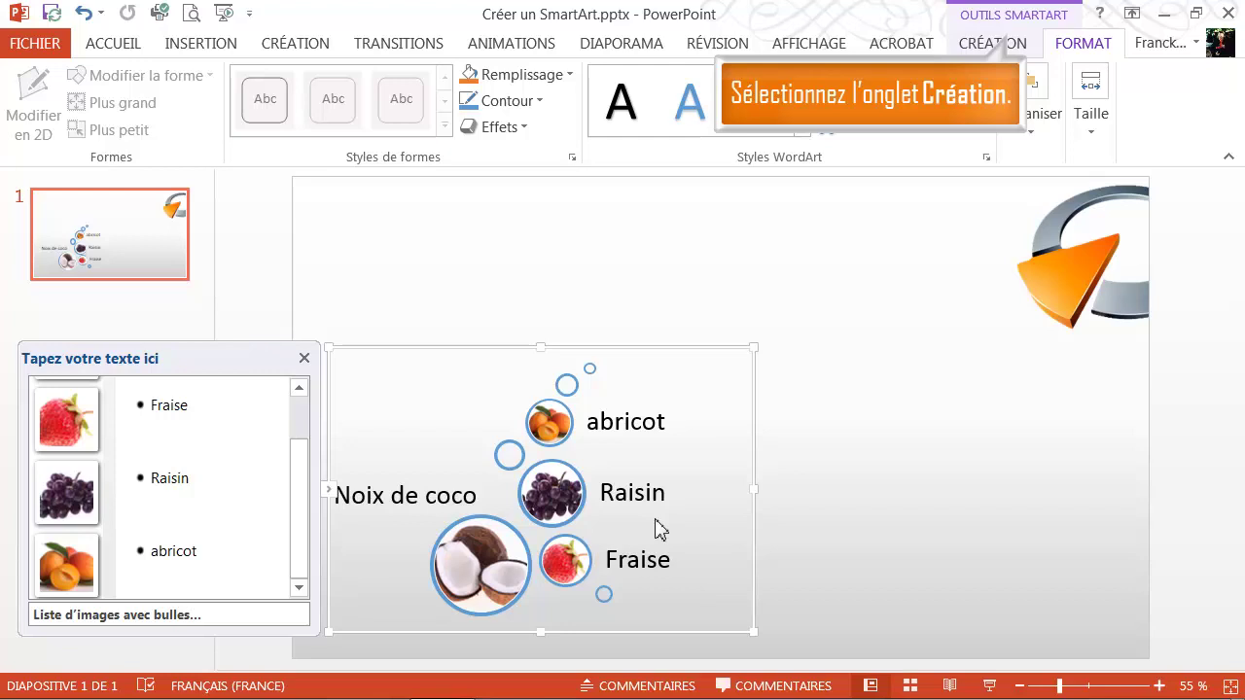
pyautogui.click(1012, 43)
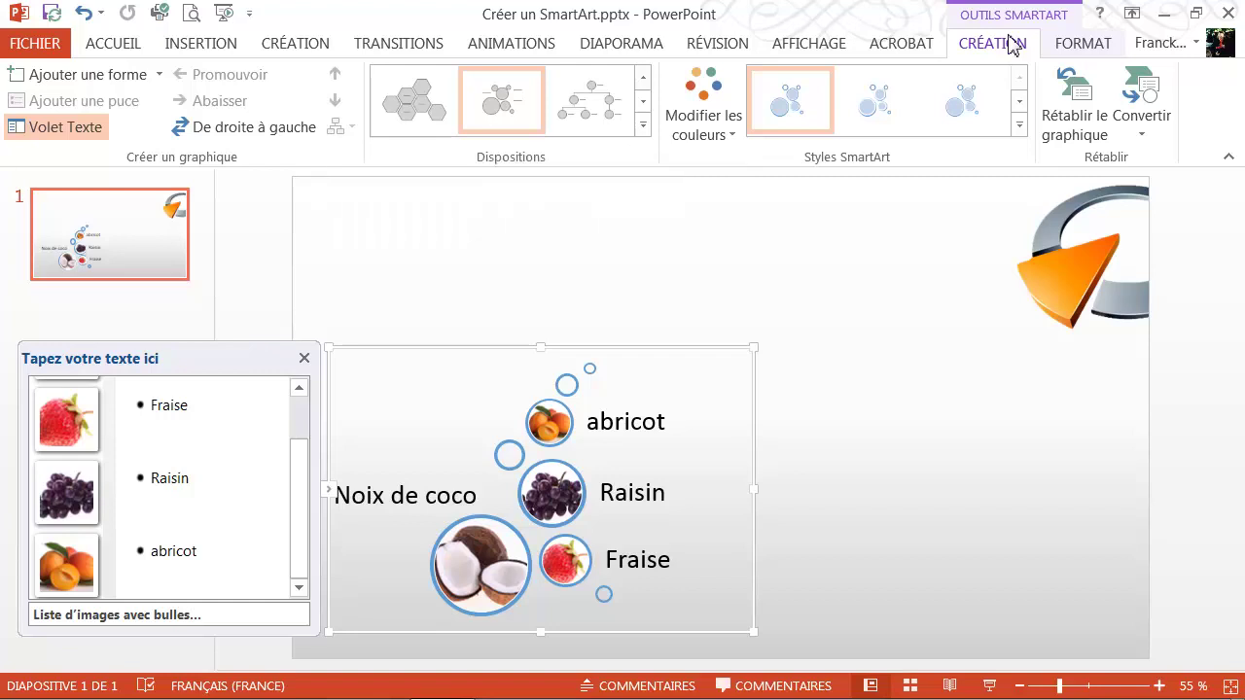
pyautogui.click(732, 138)
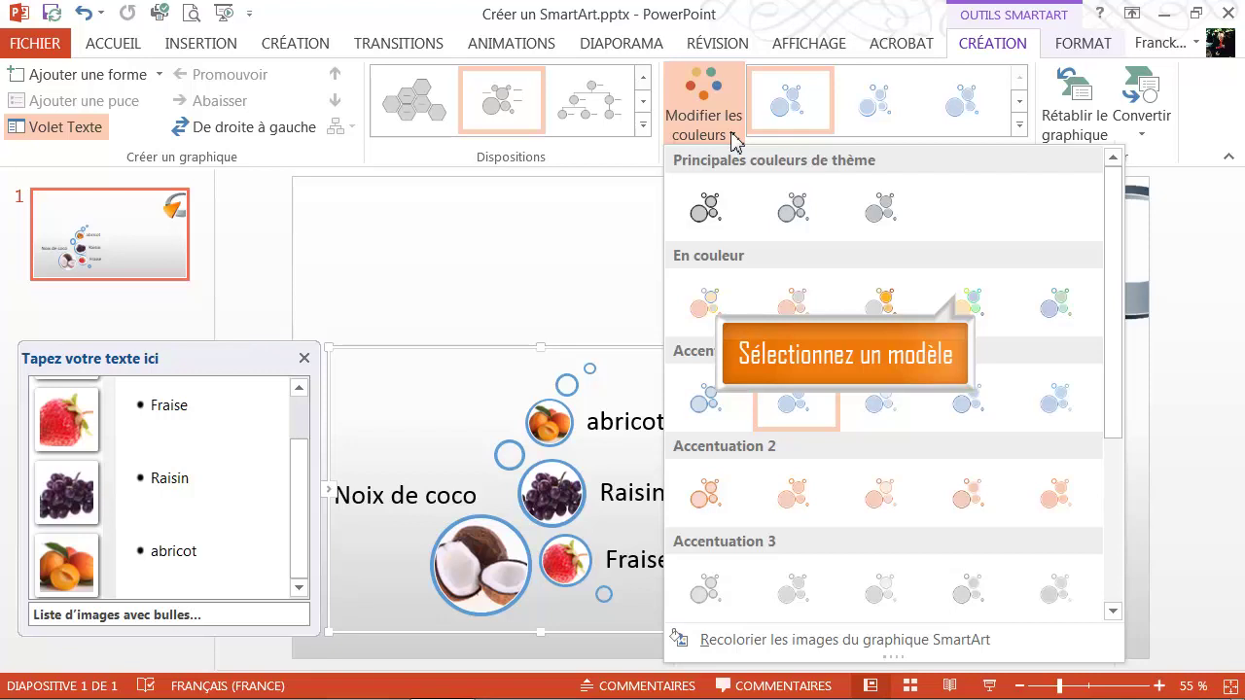
pyautogui.click(965, 302)
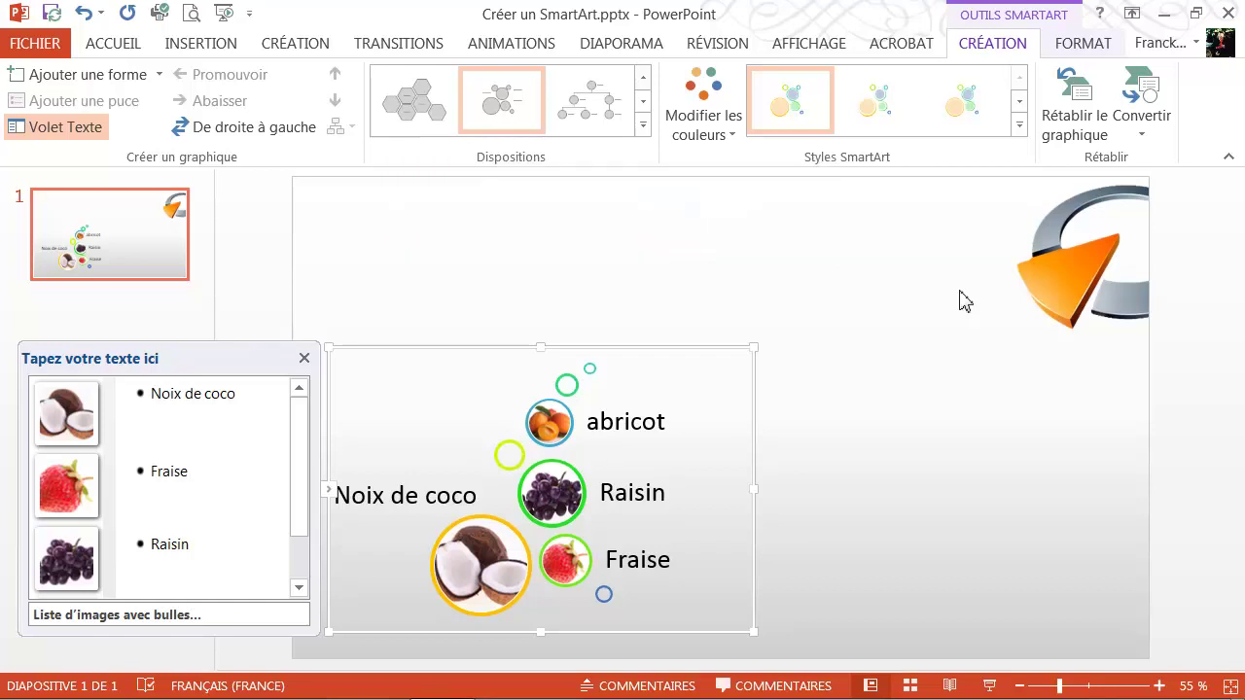
# Switch the layout to Groupe d'hexagones and apply a 3D SmartArt style.
pyautogui.click(436, 115)
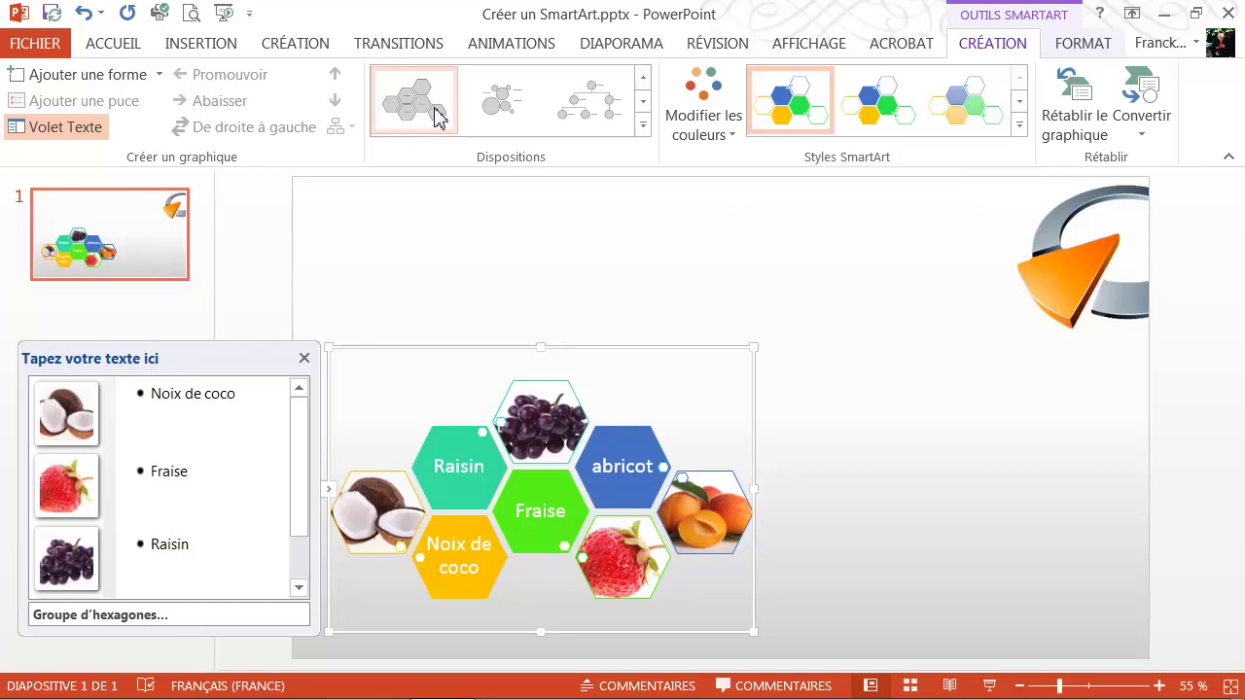
pyautogui.click(1020, 129)
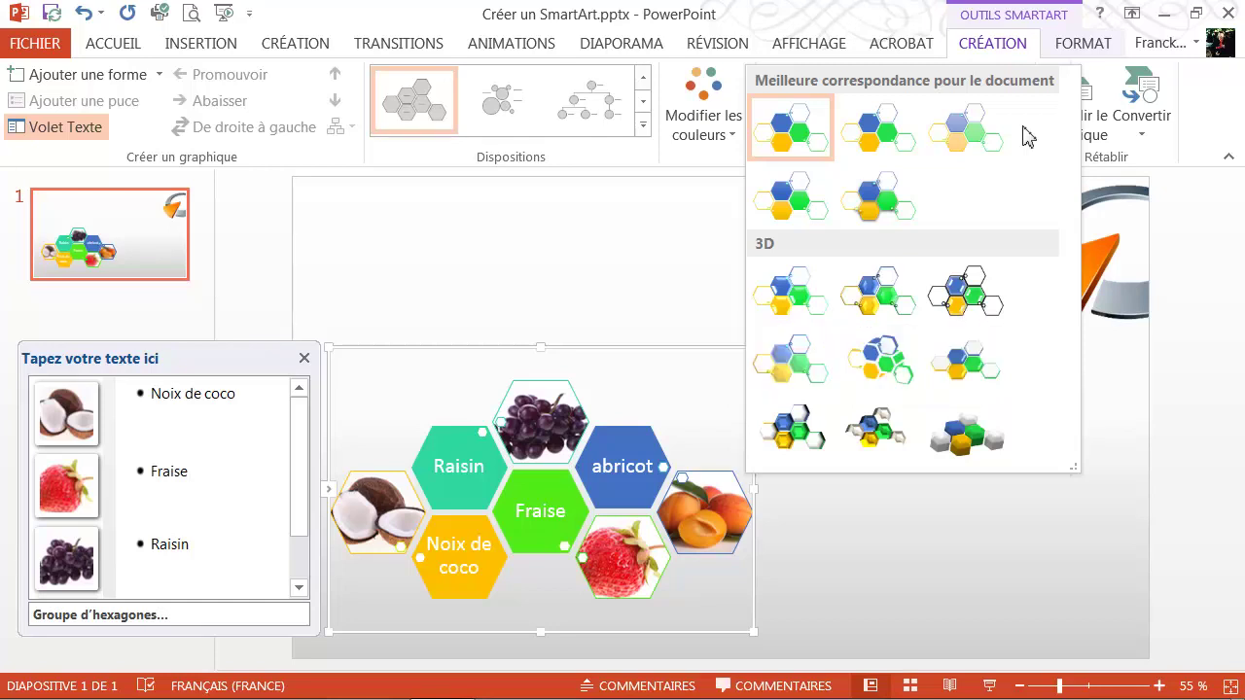
pyautogui.click(971, 309)
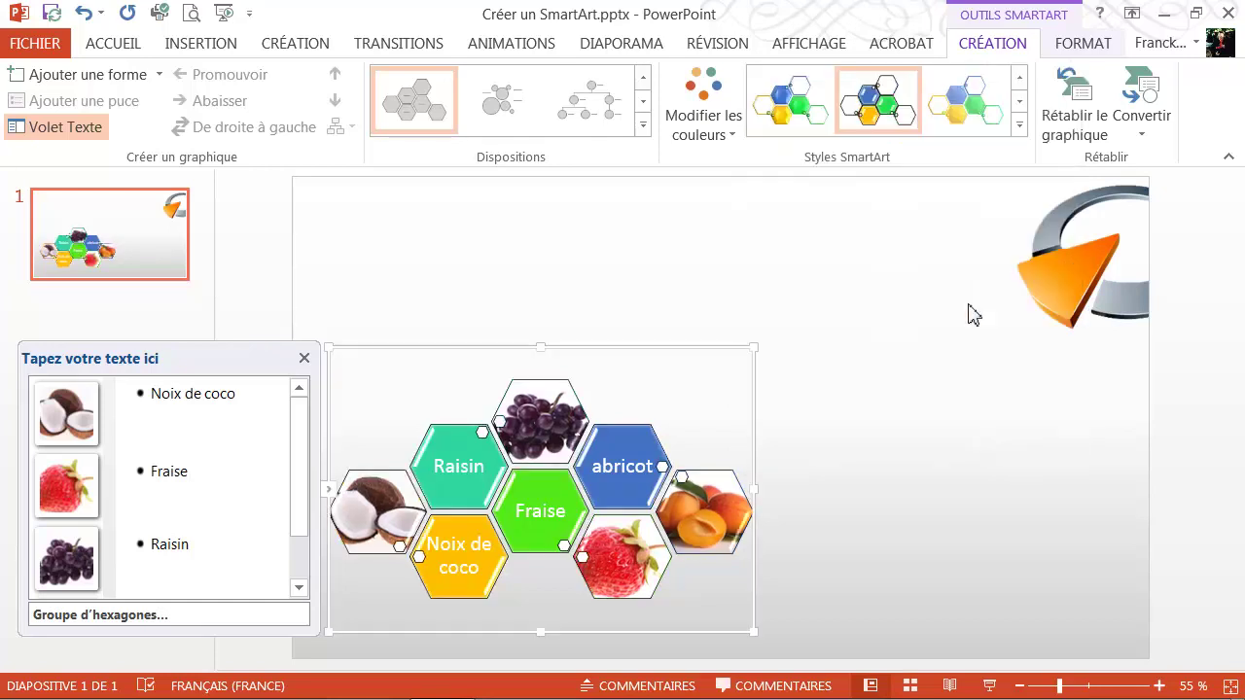
pyautogui.click(890, 347)
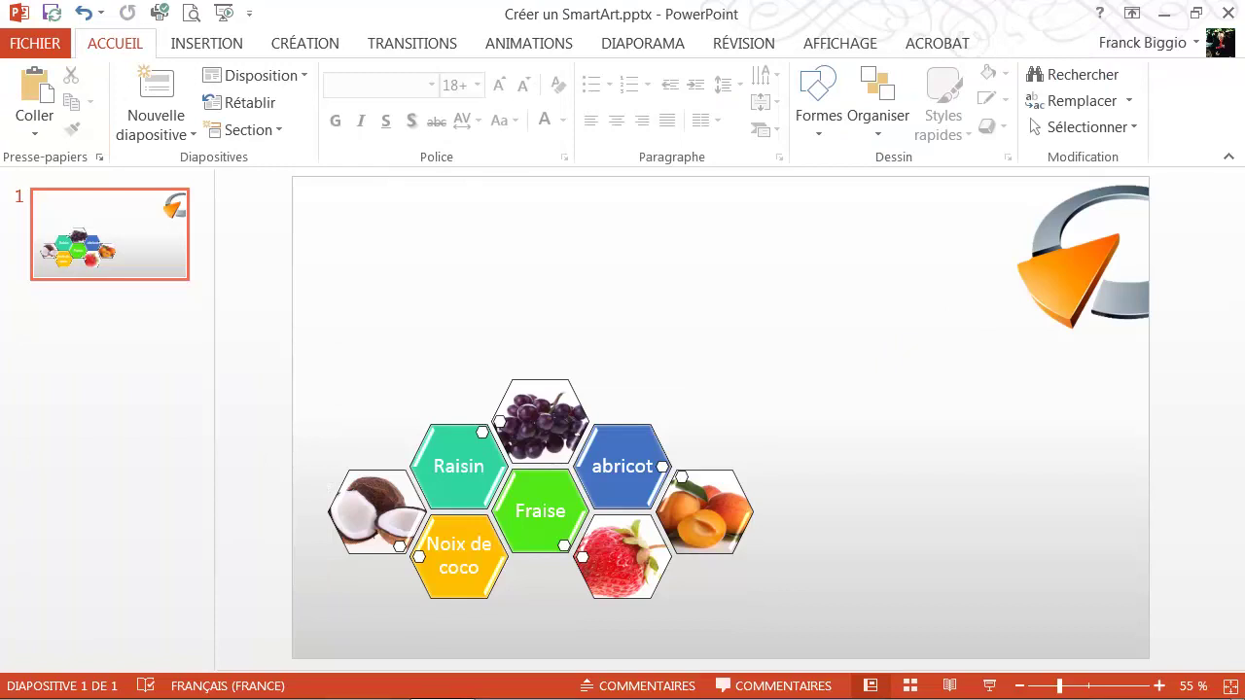